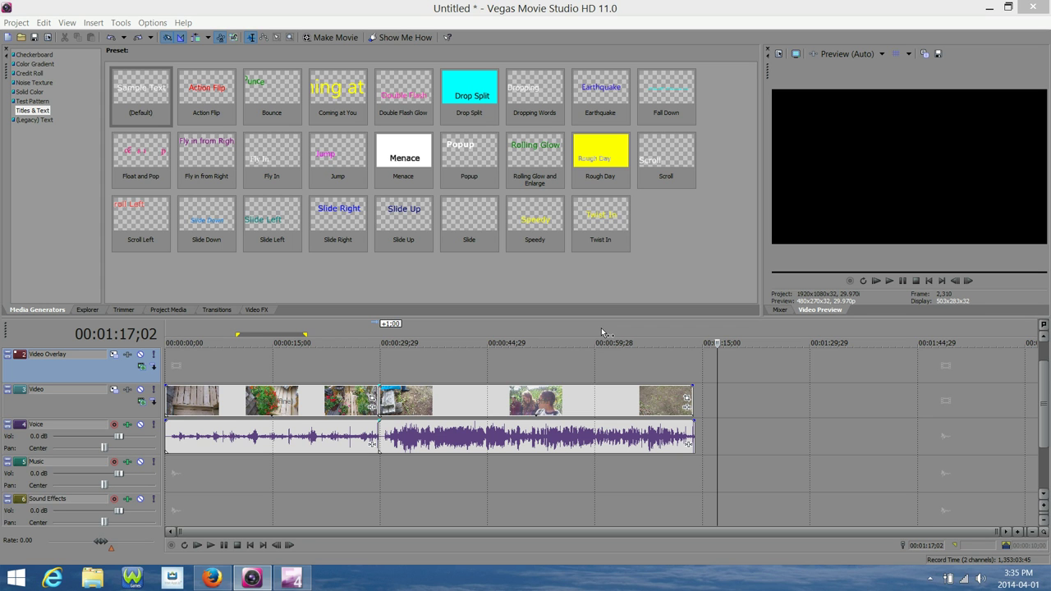
Split the video and audio near the end of the clips and delete the short final piece.
{"action": "left_click", "coordinate": [664, 363]}
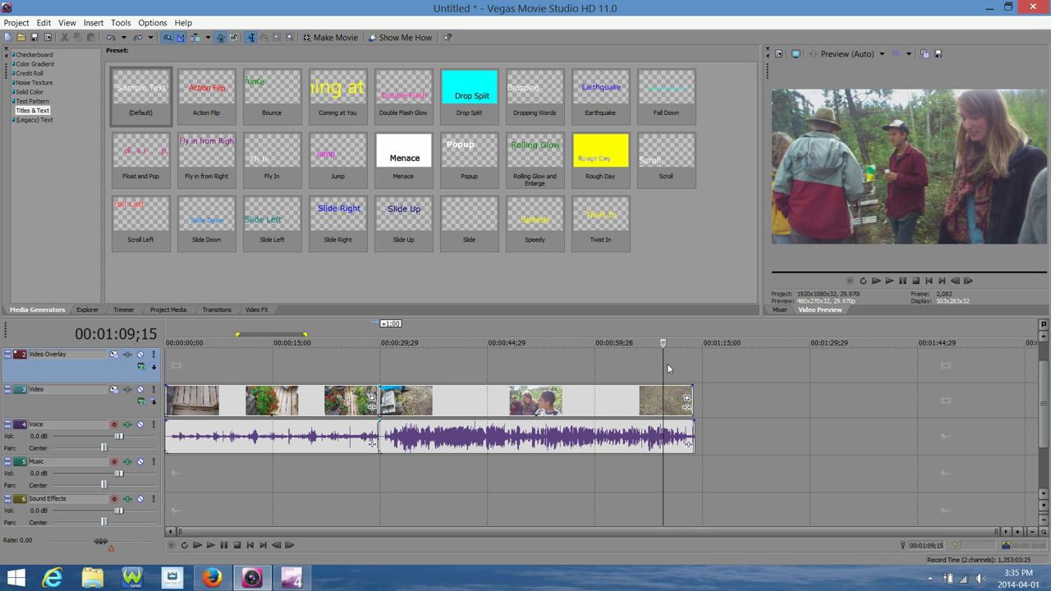
{"action": "key", "text": "s"}
{"action": "left_click", "coordinate": [674, 402]}
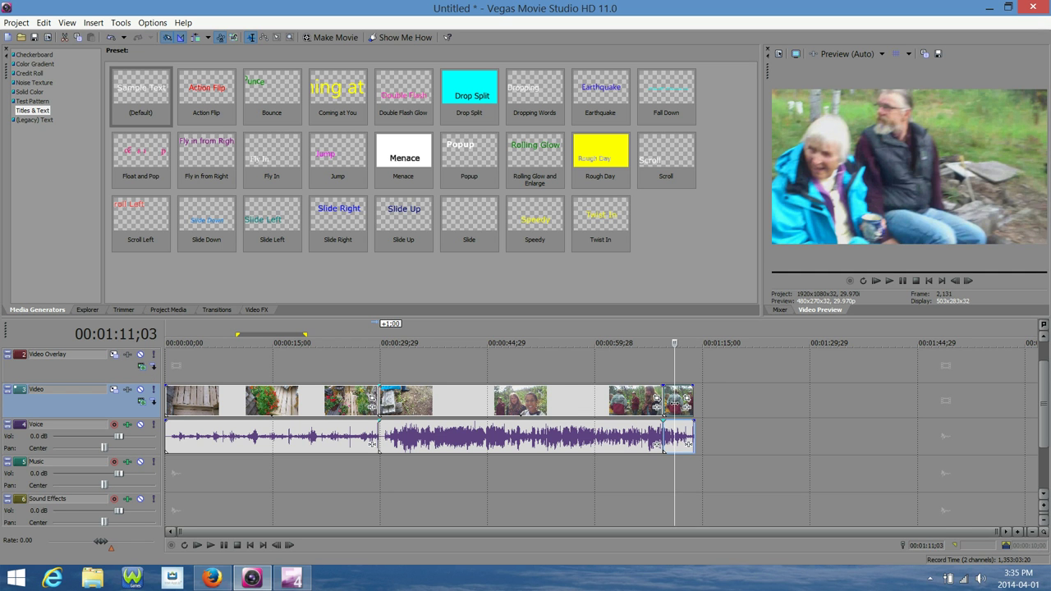
{"action": "key", "text": "Delete"}
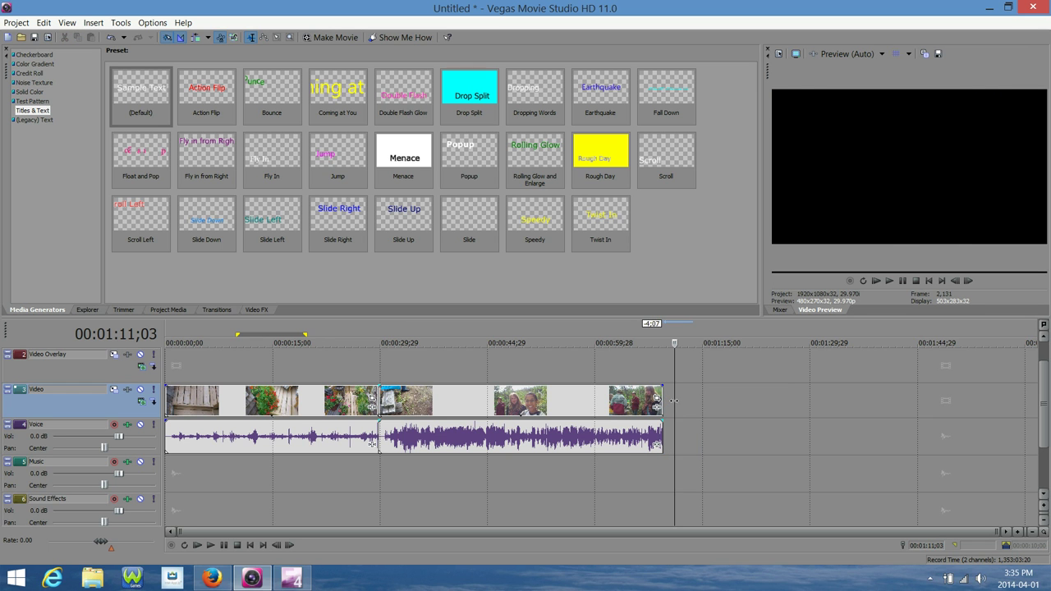
Check the timeline around 01:07;27 and 01:12;21, then undo the removal of the clips' ending.
{"action": "left_click", "coordinate": [650, 379]}
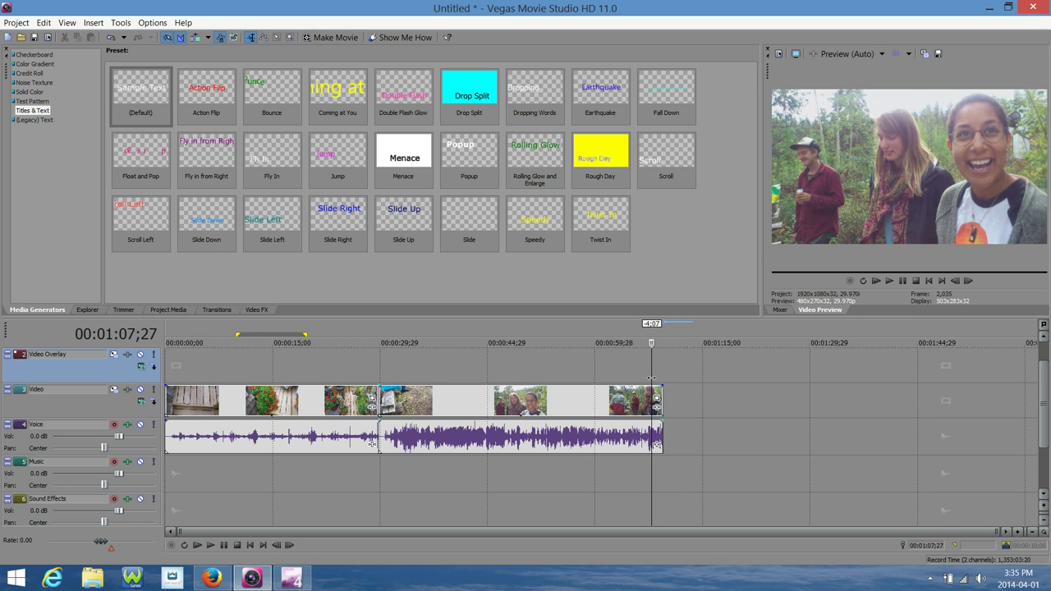
{"action": "left_click", "coordinate": [687, 378]}
{"action": "key", "text": "ctrl+z"}
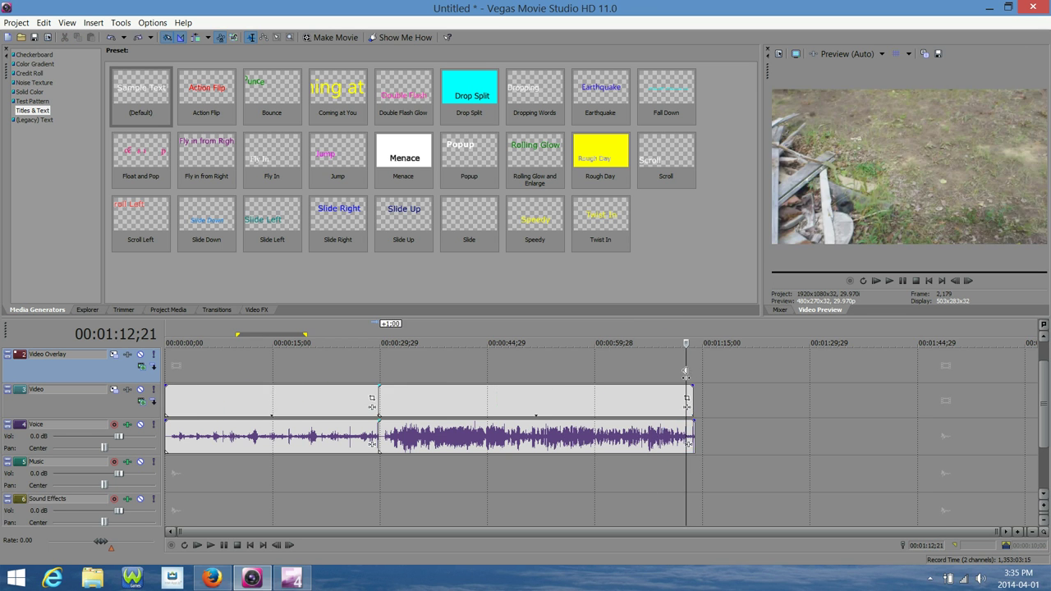
Slide the first clip to overlap the next, preview the transition, then move it back to the timeline start.
{"action": "left_click", "coordinate": [352, 376]}
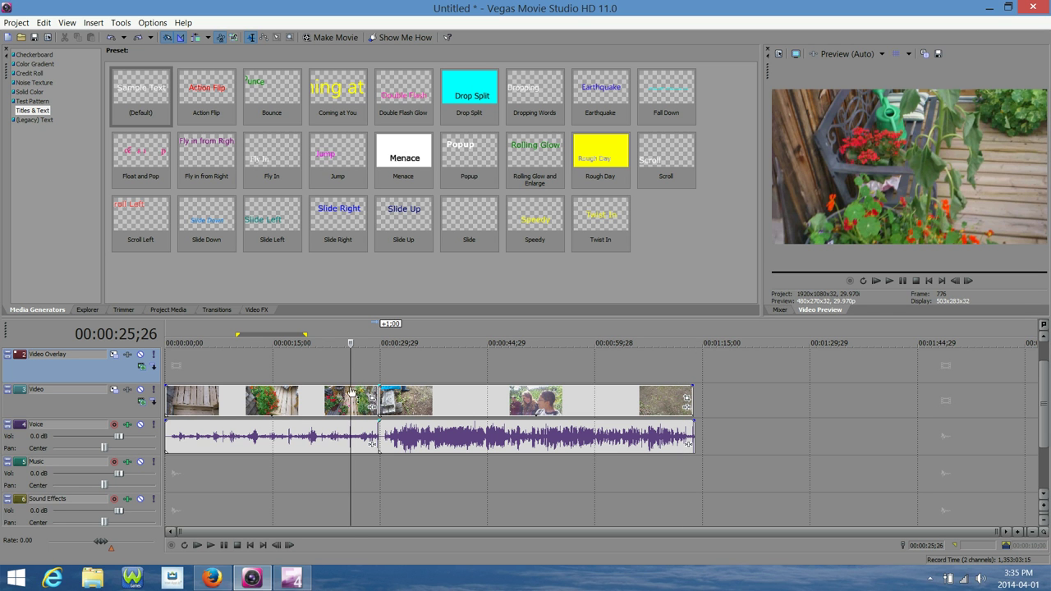
{"action": "left_click_drag", "start_coordinate": [340, 405], "coordinate": [347, 409]}
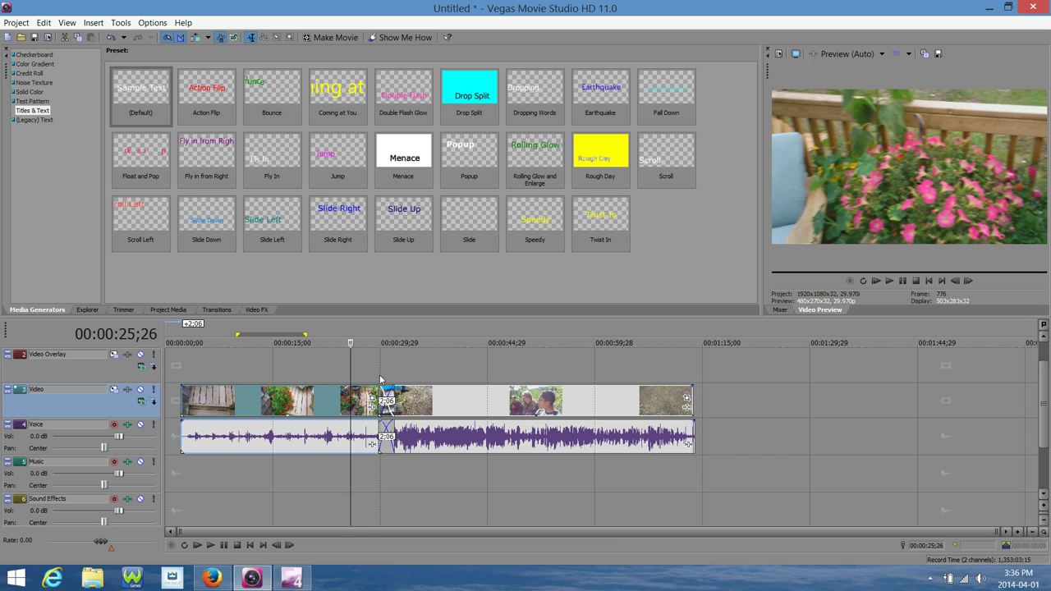
{"action": "left_click", "coordinate": [375, 371]}
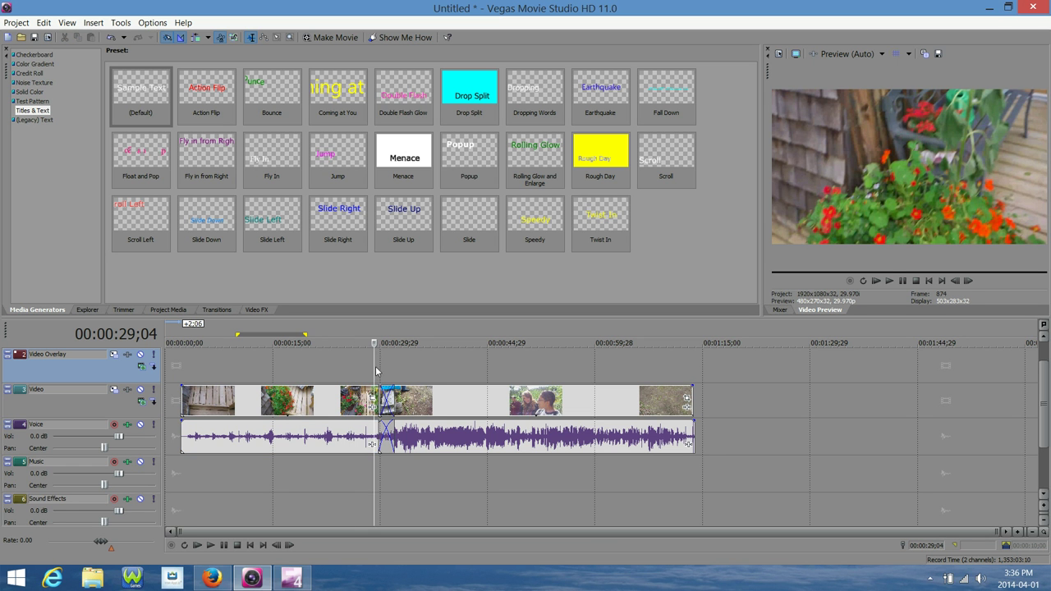
{"action": "left_click", "coordinate": [889, 281]}
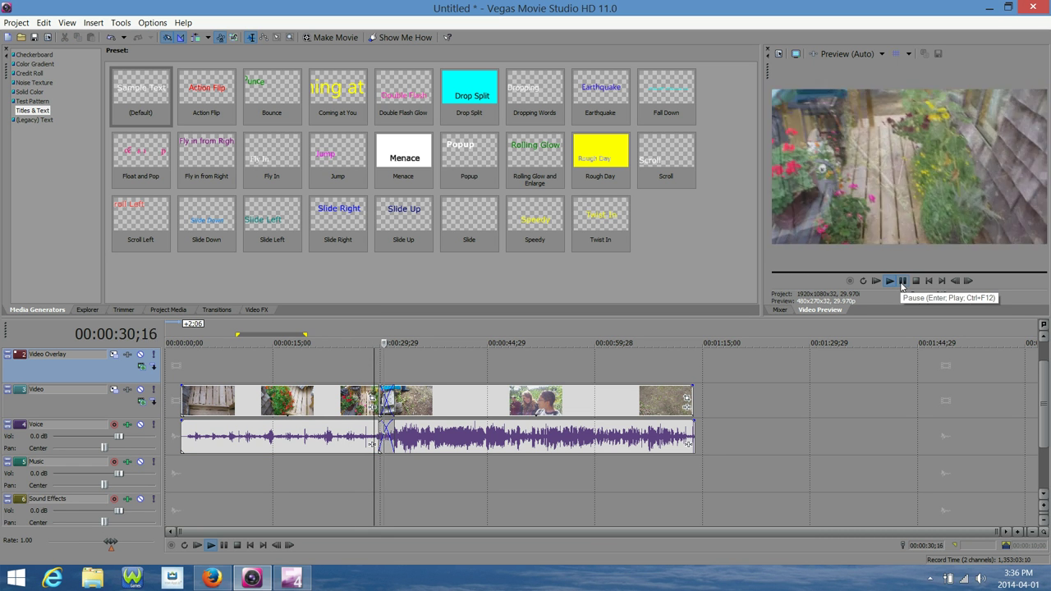
{"action": "left_click", "coordinate": [903, 281]}
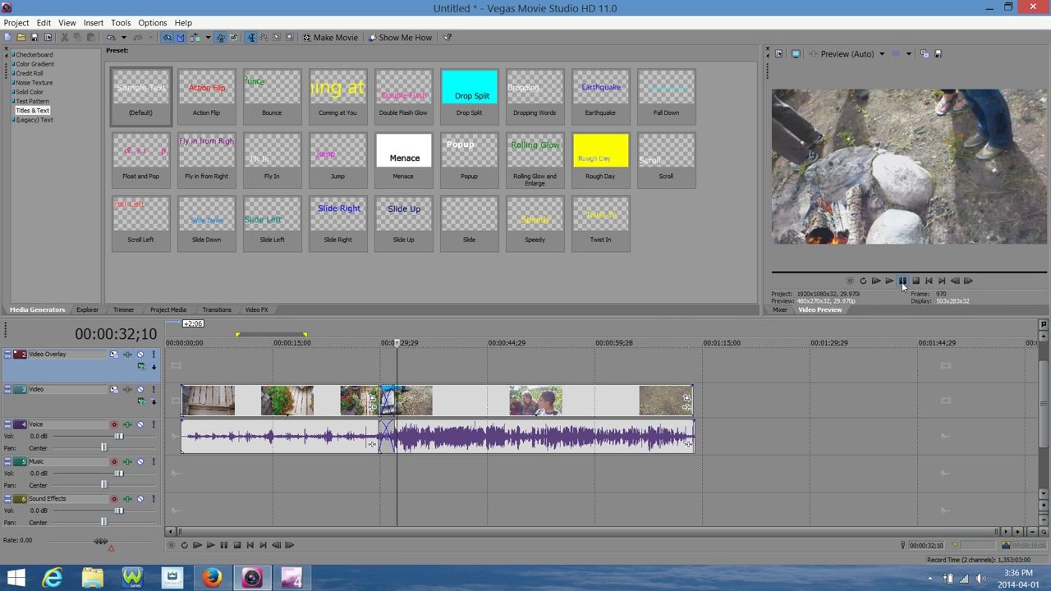
{"action": "left_click", "coordinate": [303, 406]}
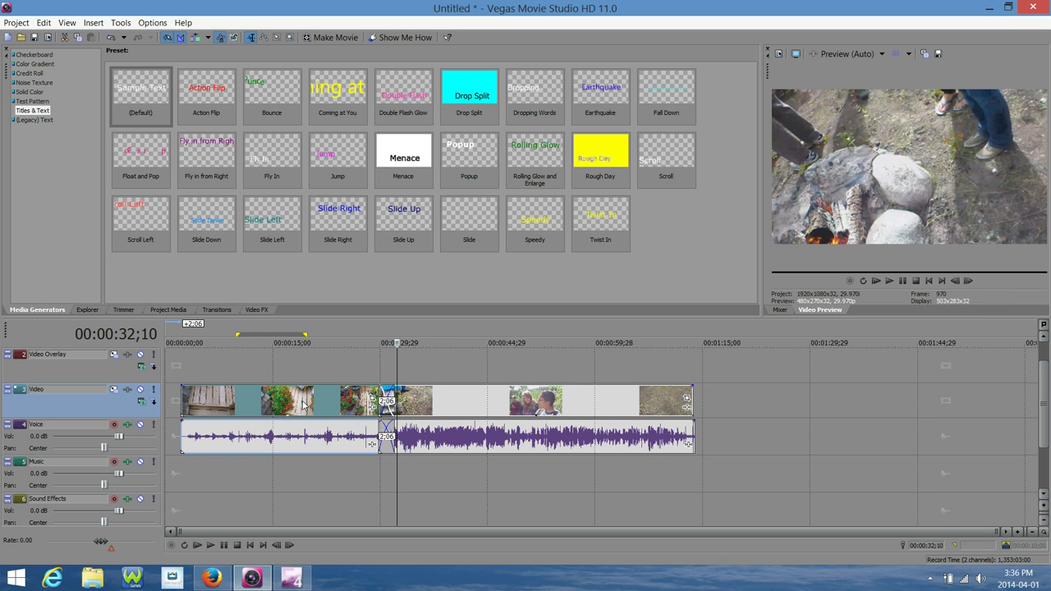
{"action": "left_click_drag", "start_coordinate": [304, 406], "coordinate": [289, 404]}
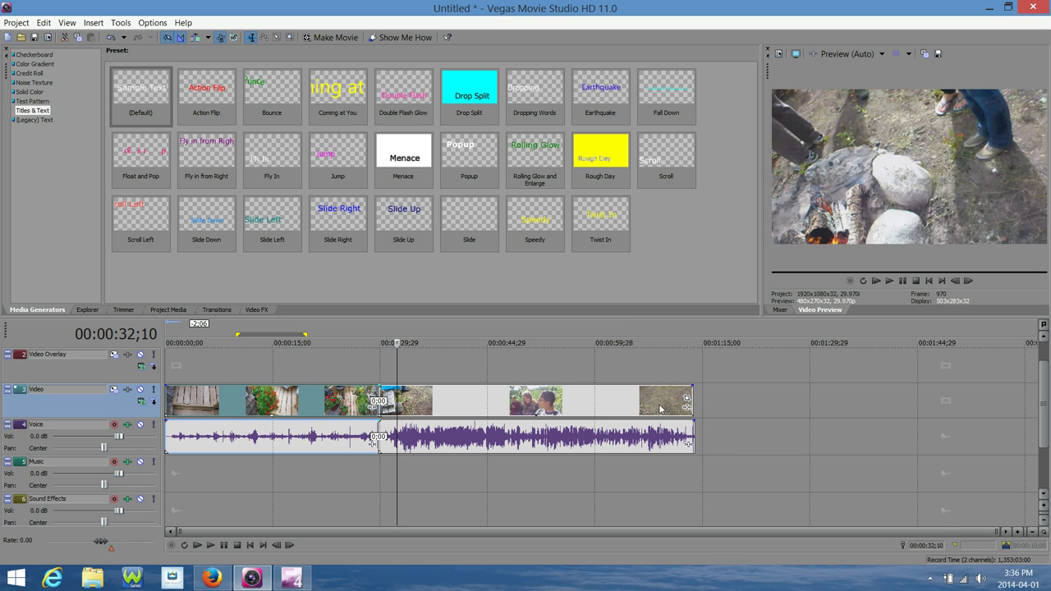
Dismiss the effects chooser unused and browse the Explorer folders, ending on 1997.
{"action": "left_click", "coordinate": [686, 404]}
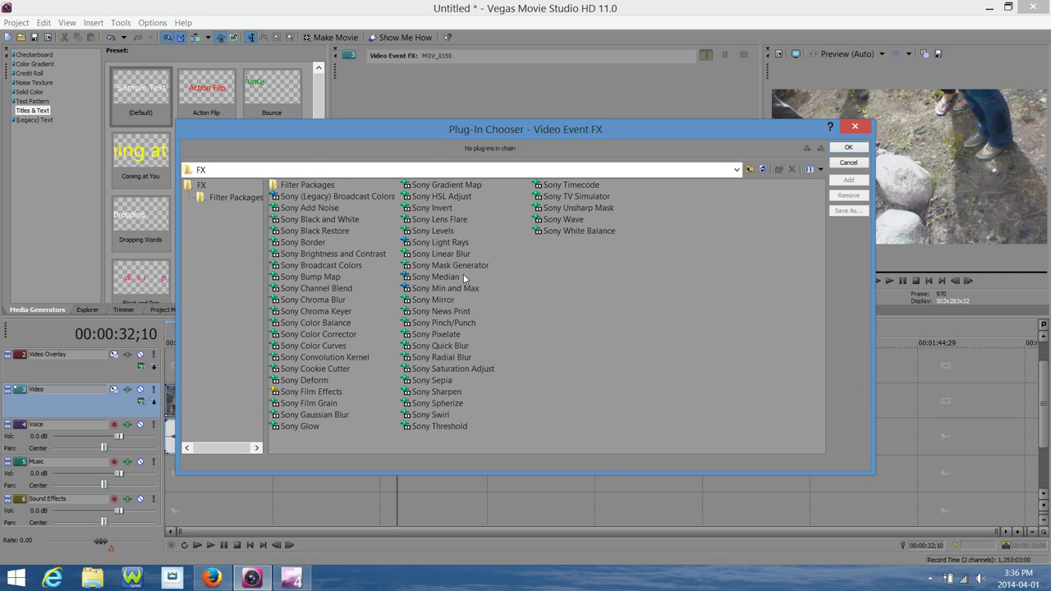
{"action": "left_click", "coordinate": [848, 162]}
{"action": "left_click", "coordinate": [85, 311]}
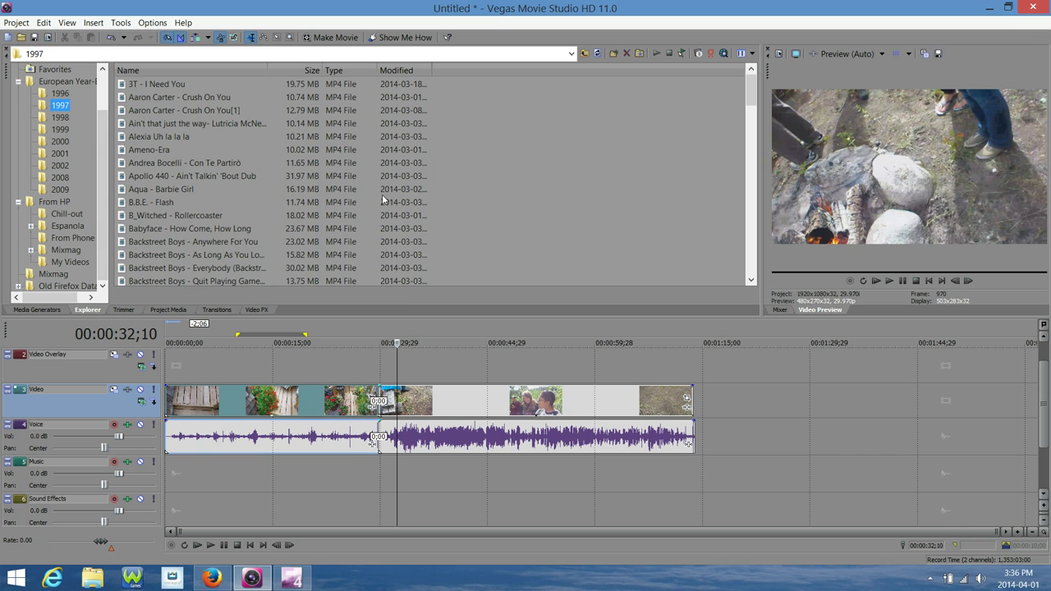
{"action": "left_click", "coordinate": [59, 202]}
{"action": "left_click", "coordinate": [67, 214]}
{"action": "left_click", "coordinate": [72, 237]}
{"action": "left_click", "coordinate": [62, 142]}
{"action": "left_click", "coordinate": [60, 106]}
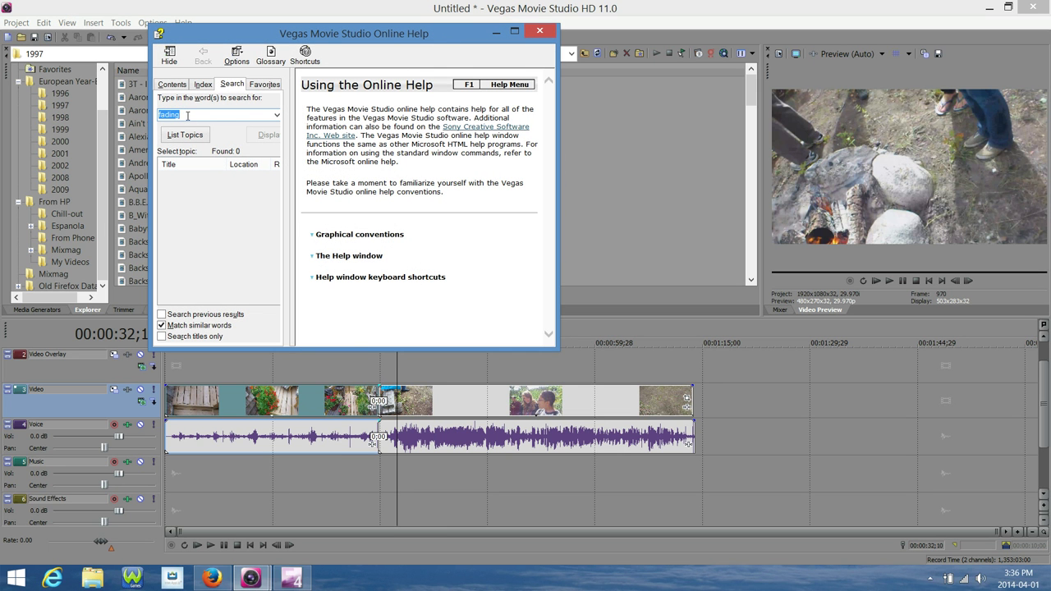
{"action": "key", "text": "Return"}
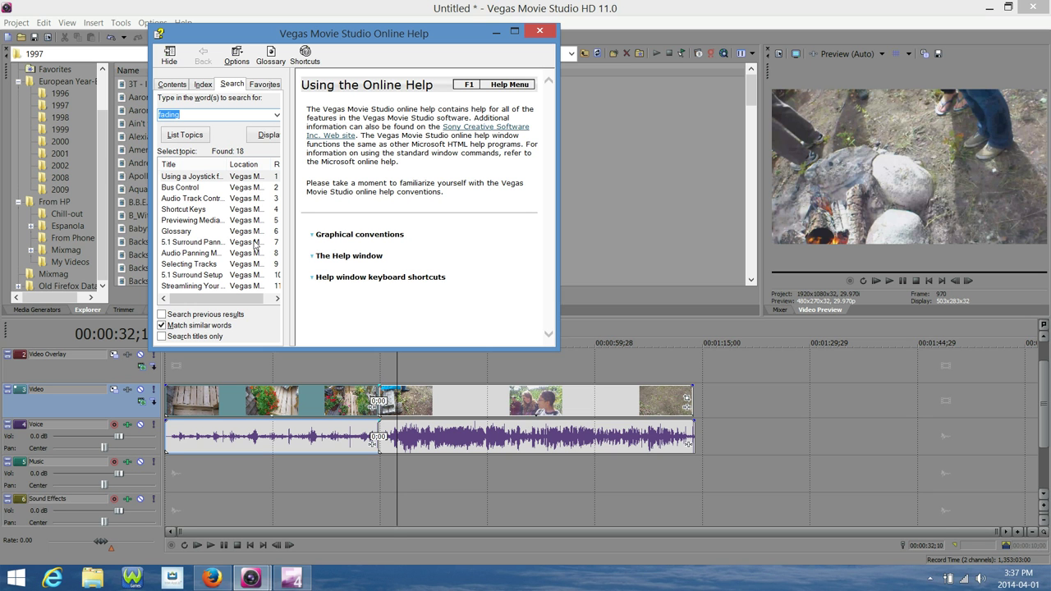
{"action": "left_click", "coordinate": [541, 33]}
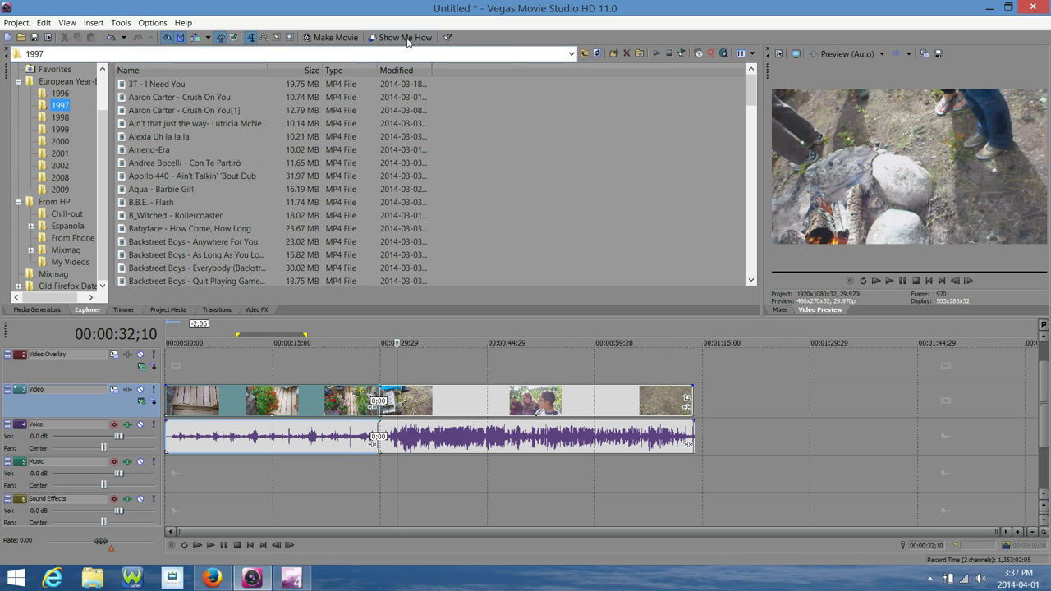
{"action": "left_click", "coordinate": [405, 39]}
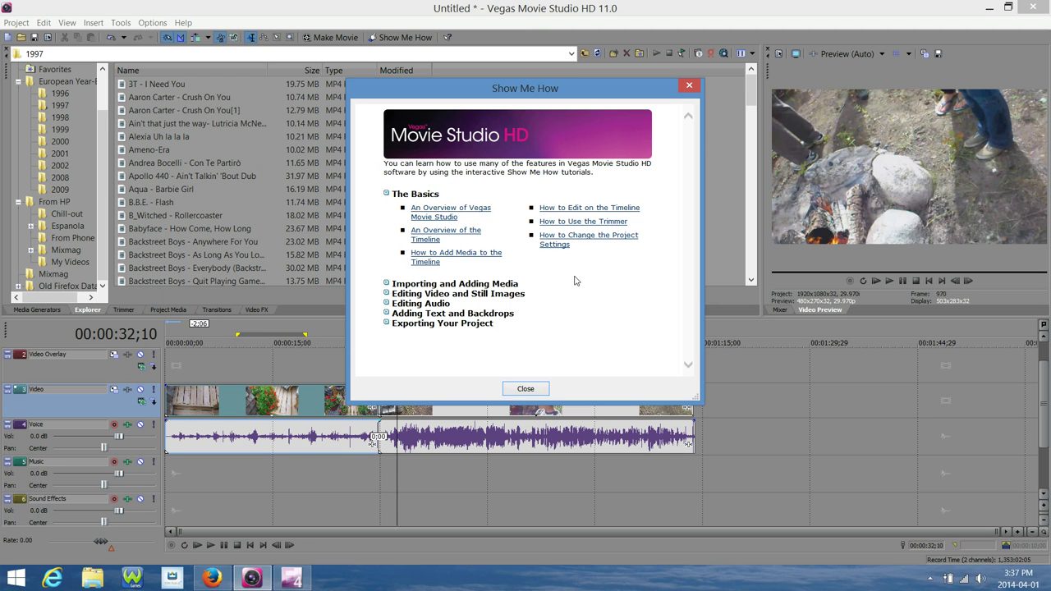
{"action": "left_click", "coordinate": [430, 216]}
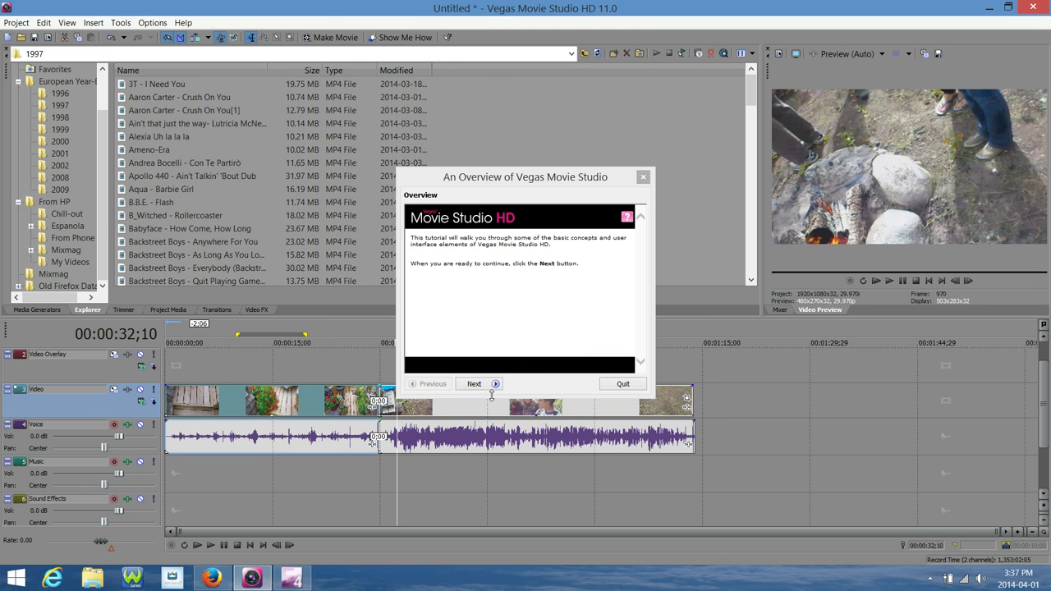
{"action": "left_click", "coordinate": [488, 392]}
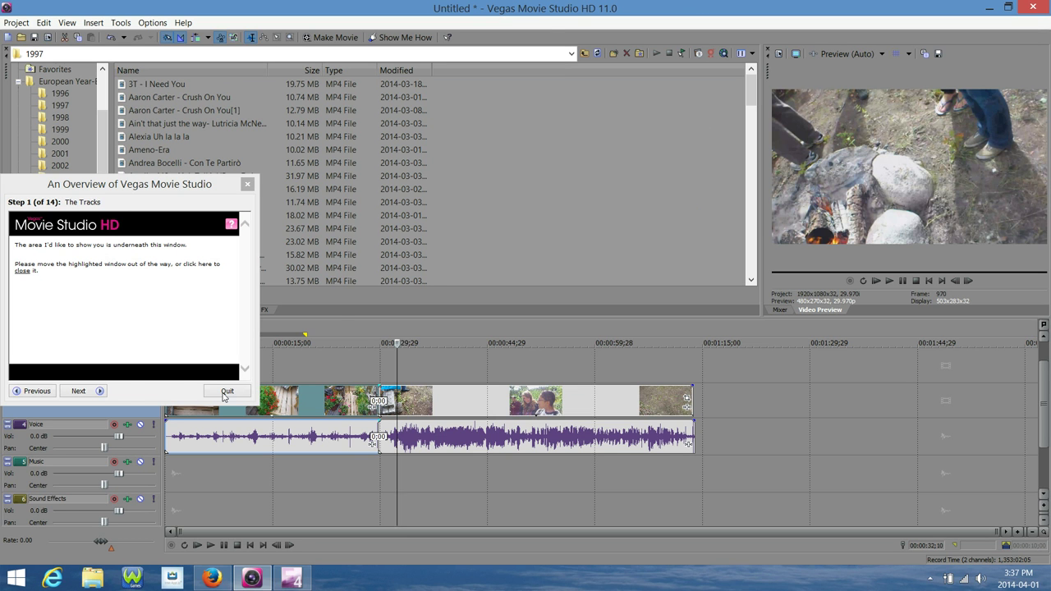
{"action": "left_click", "coordinate": [224, 395]}
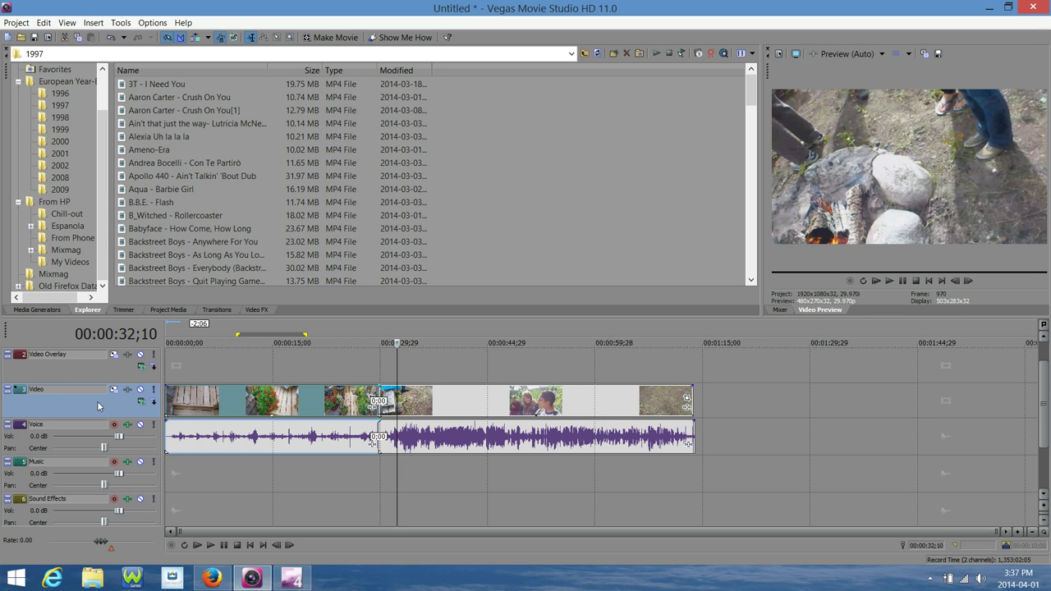
Duplicate the Video track and mute the new Copy of Video track.
{"action": "right_click", "coordinate": [98, 405]}
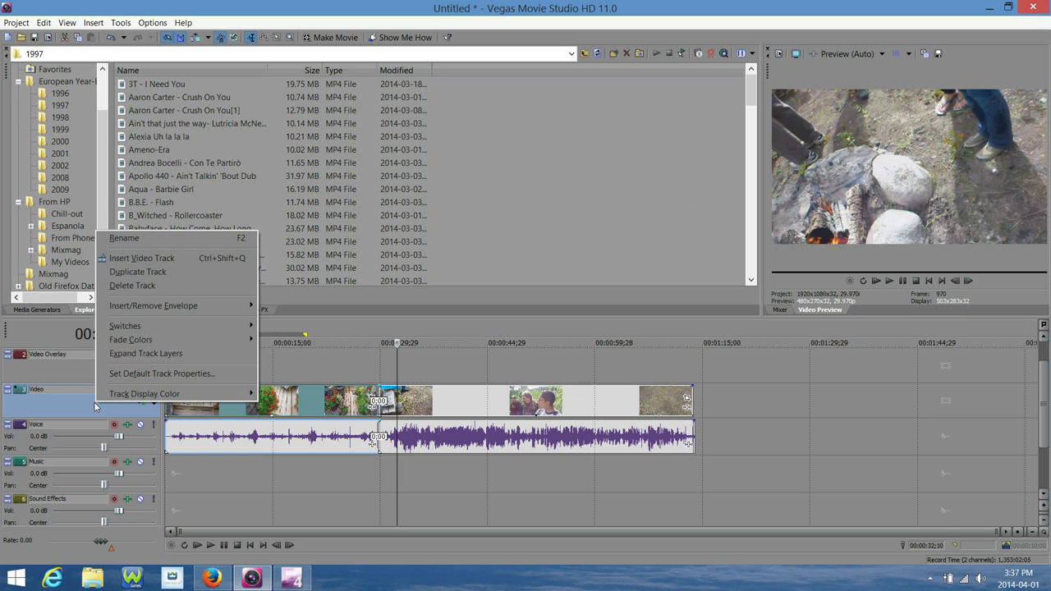
{"action": "left_click", "coordinate": [165, 274]}
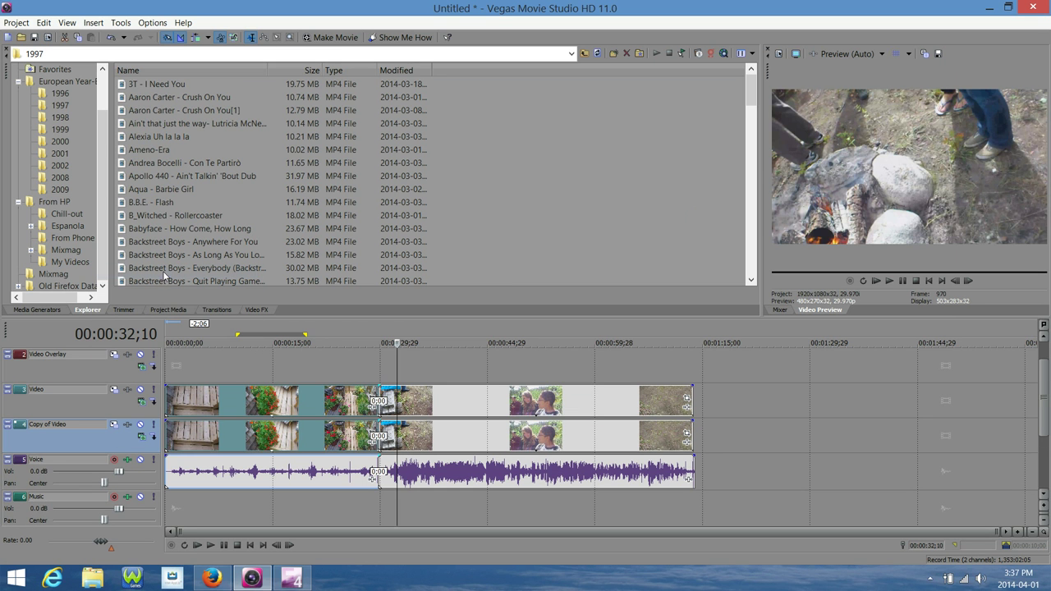
{"action": "left_click", "coordinate": [141, 424]}
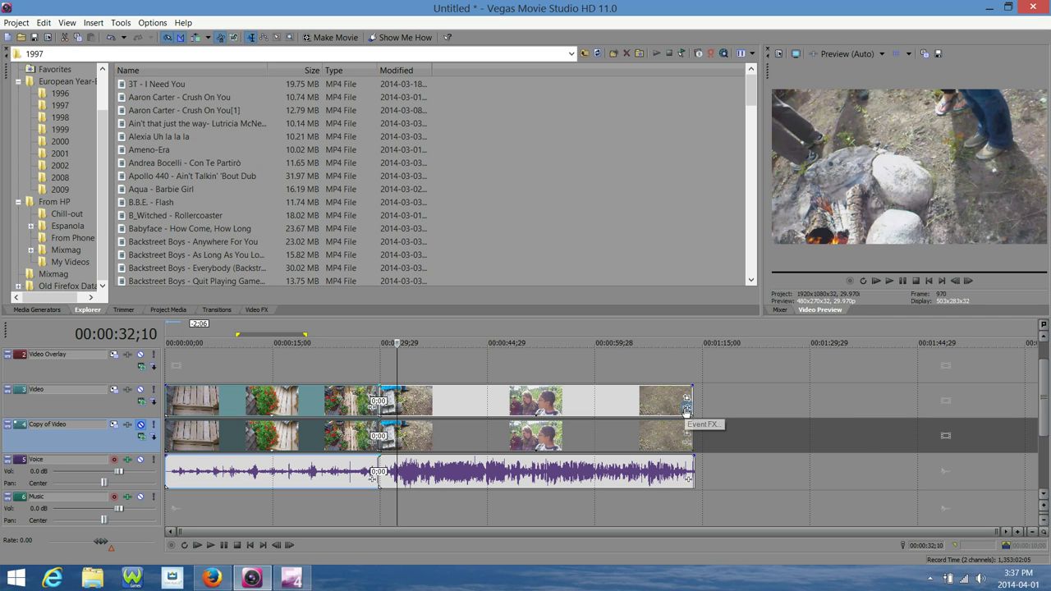
Add Sony Cookie Cutter, then Sony Linear Blur, to the MOV_0150 clip's effect chain.
{"action": "left_click", "coordinate": [687, 410]}
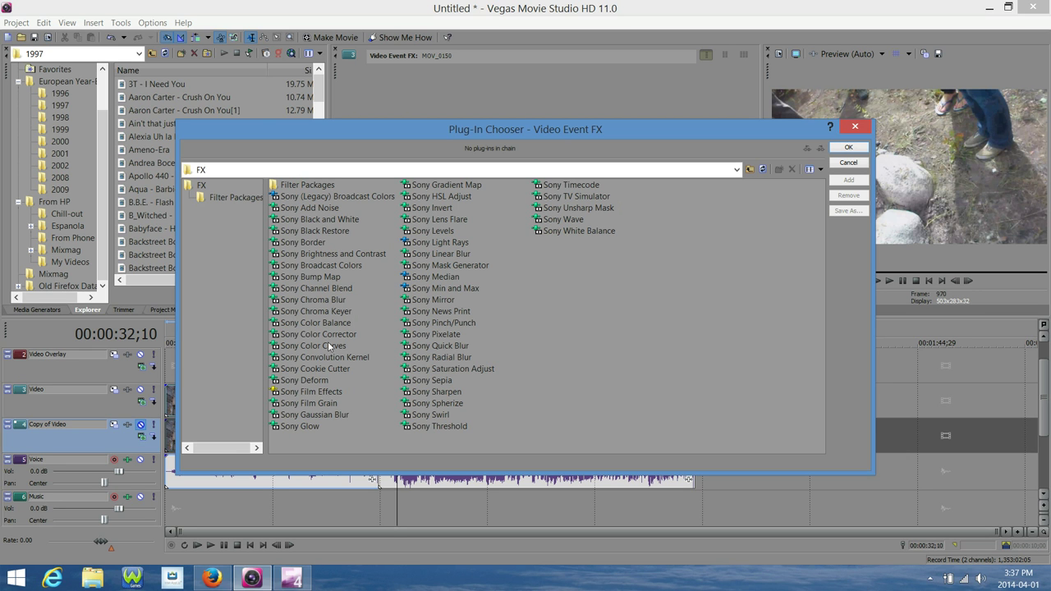
{"action": "left_click", "coordinate": [327, 370]}
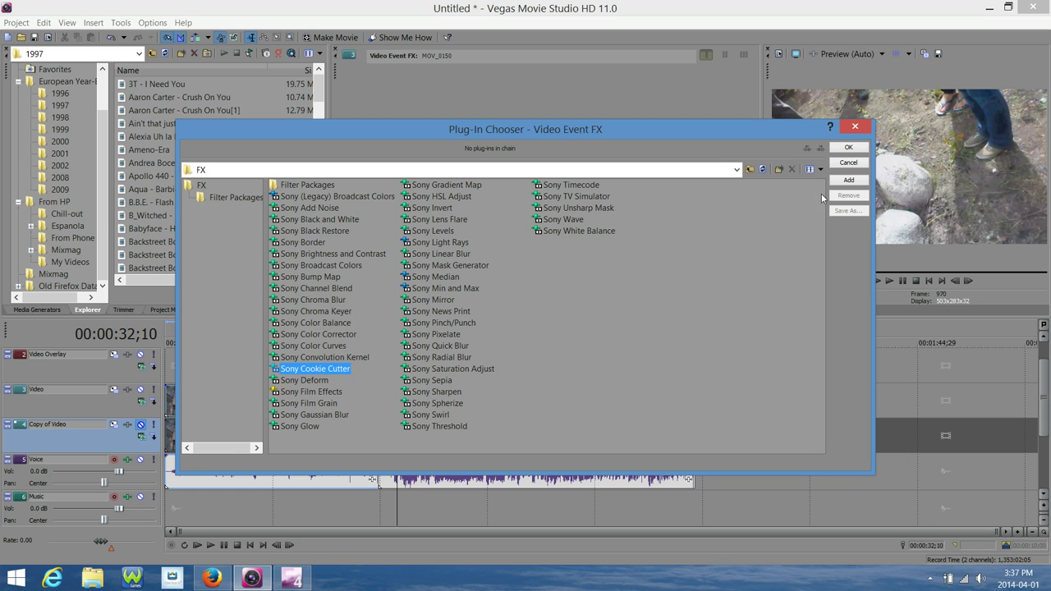
{"action": "left_click", "coordinate": [848, 180]}
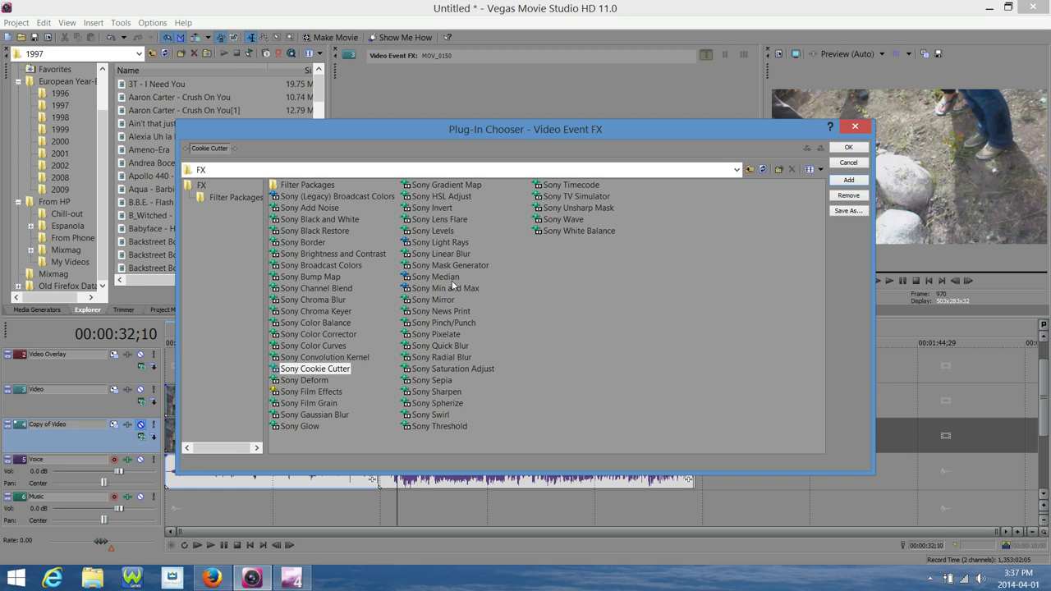
{"action": "left_click", "coordinate": [456, 255]}
{"action": "left_click", "coordinate": [848, 179]}
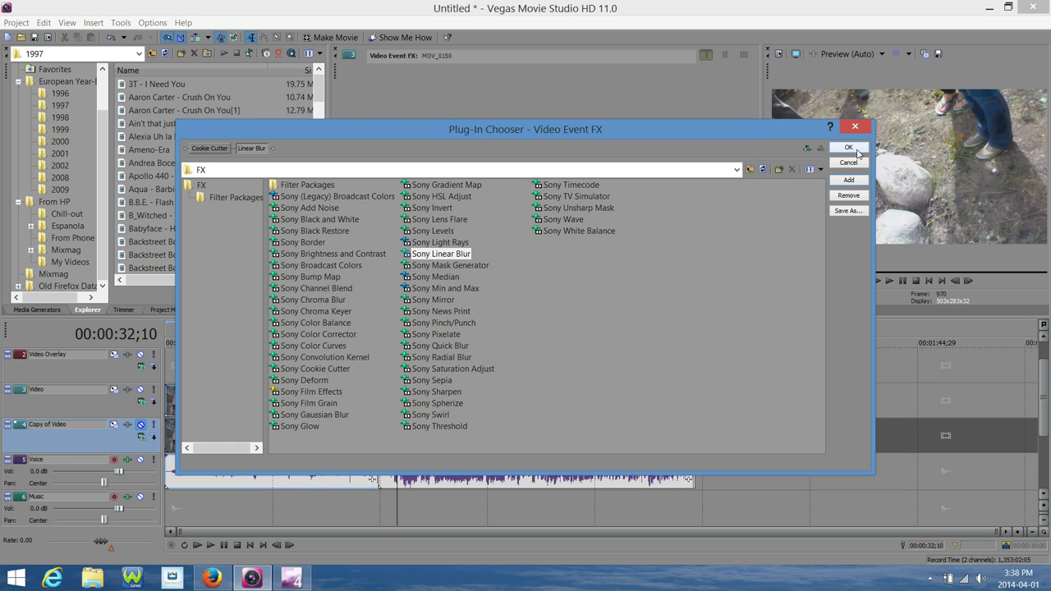
At 01:07;23, centre the Cookie Cutter circle on the right-hand face, sized 0.190.
{"action": "left_click", "coordinate": [856, 151]}
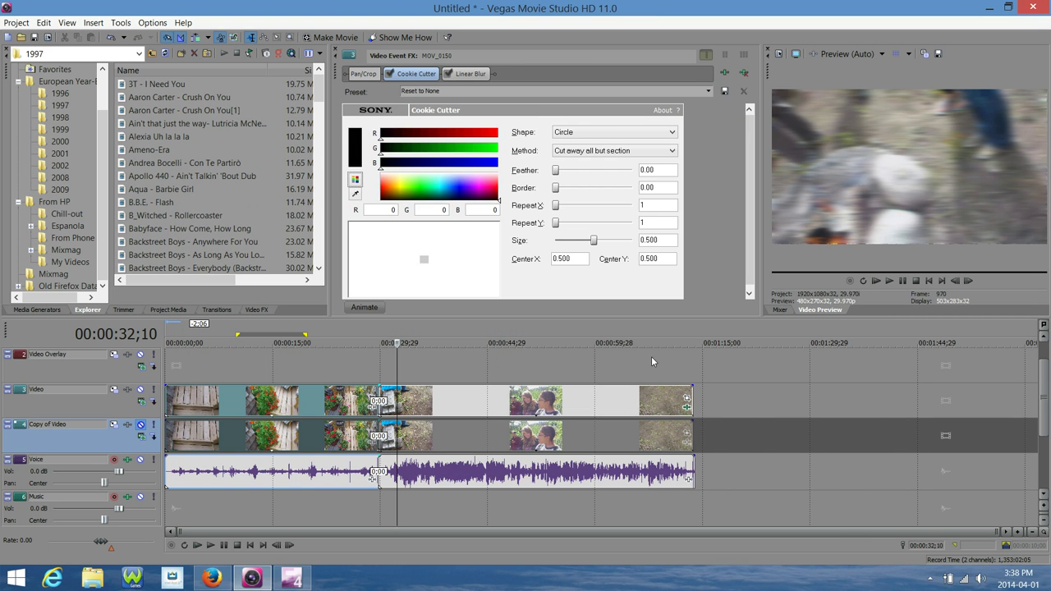
{"action": "left_click", "coordinate": [650, 355]}
{"action": "left_click_drag", "start_coordinate": [434, 259], "coordinate": [493, 231]}
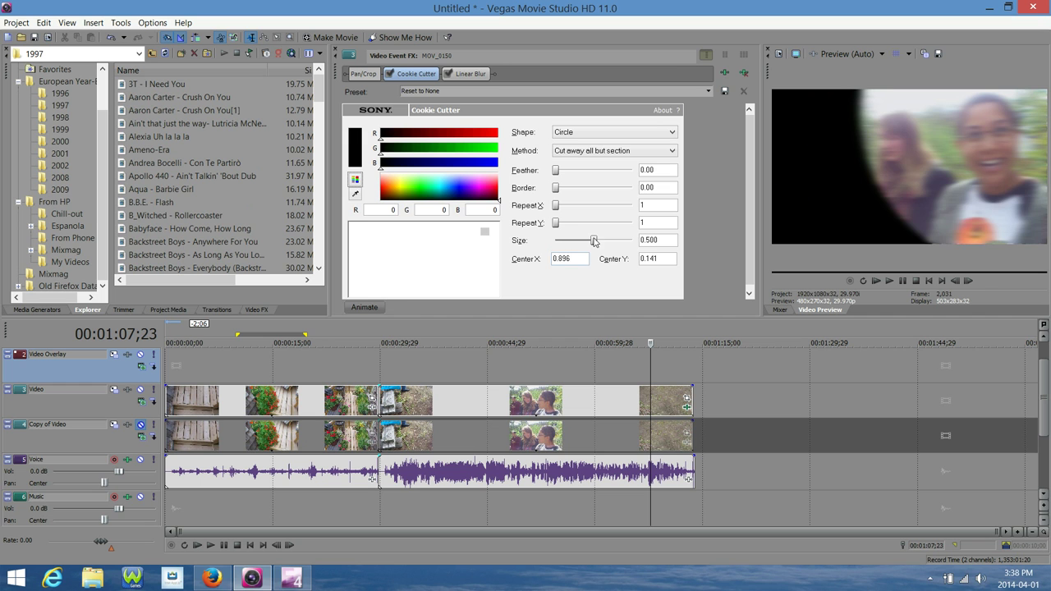
{"action": "left_click_drag", "start_coordinate": [595, 240], "coordinate": [577, 239]}
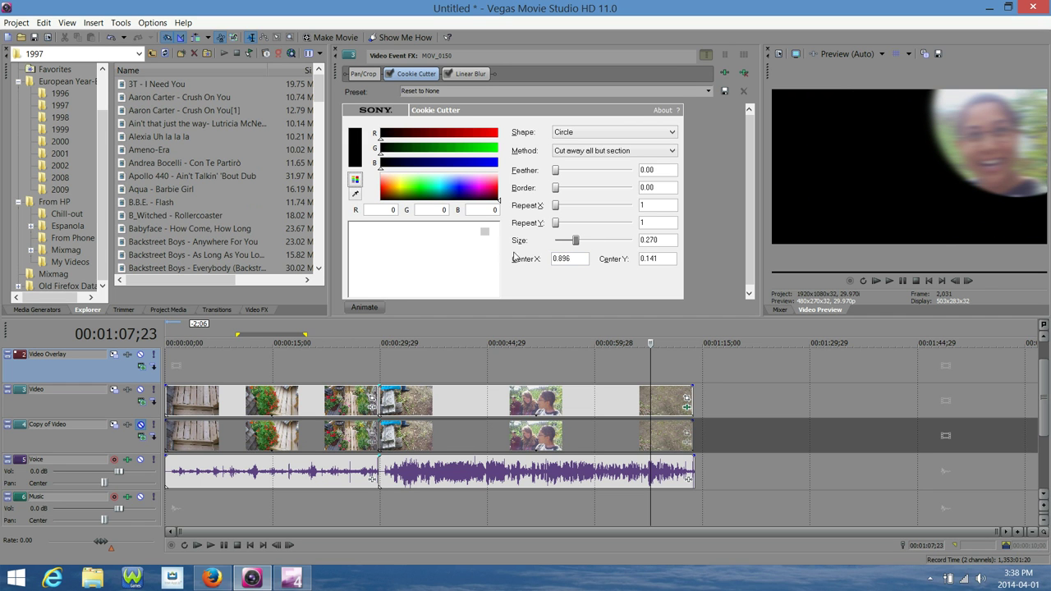
{"action": "left_click_drag", "start_coordinate": [484, 232], "coordinate": [466, 239]}
{"action": "left_click_drag", "start_coordinate": [576, 240], "coordinate": [569, 240]}
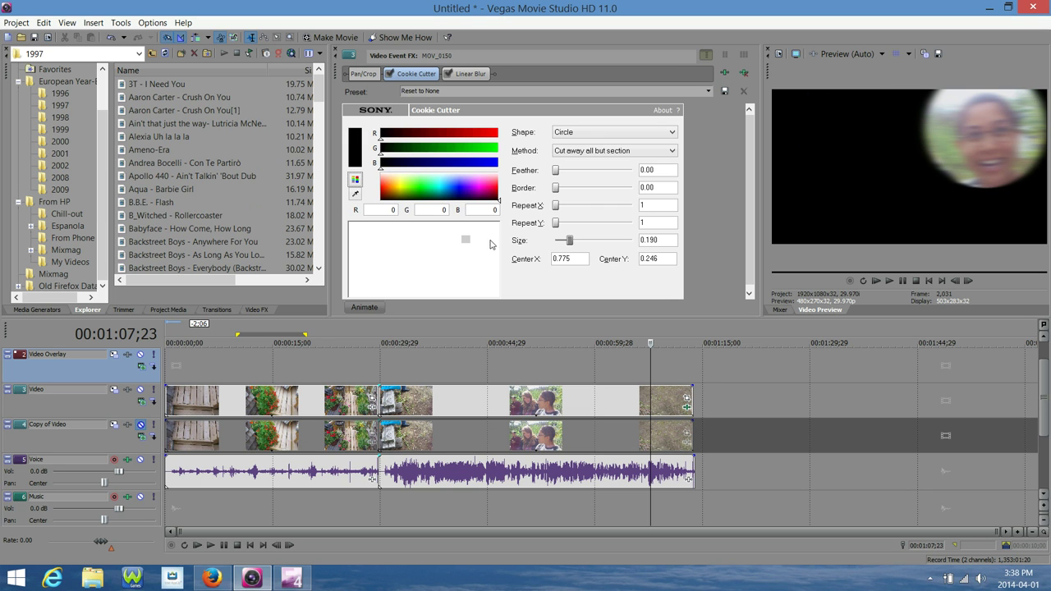
{"action": "left_click_drag", "start_coordinate": [466, 240], "coordinate": [467, 244]}
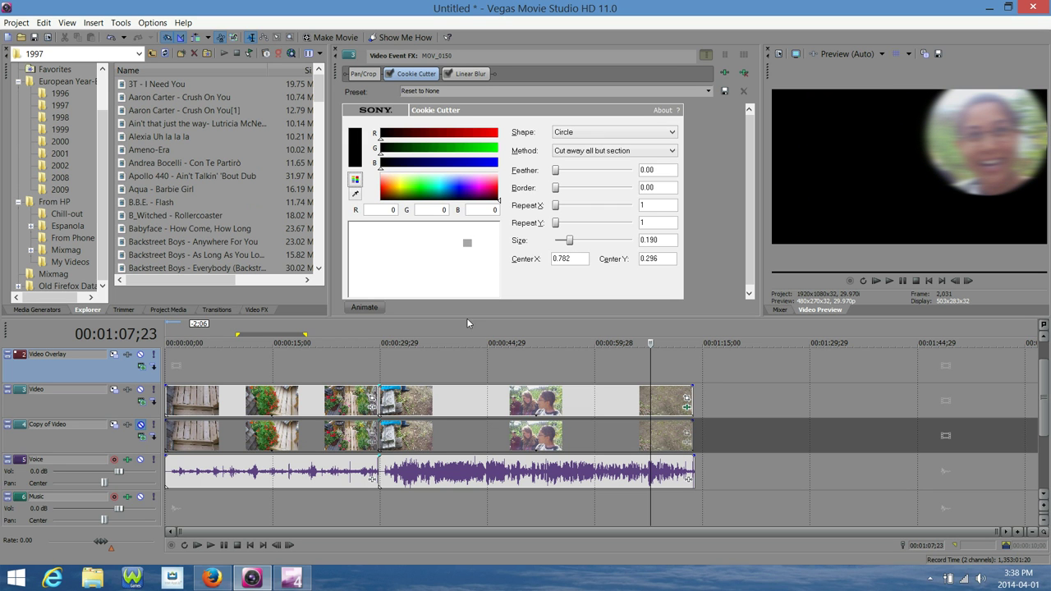
Unmute Copy of Video and remove both Cookie Cutter and Linear Blur from the clip.
{"action": "left_click", "coordinate": [140, 425]}
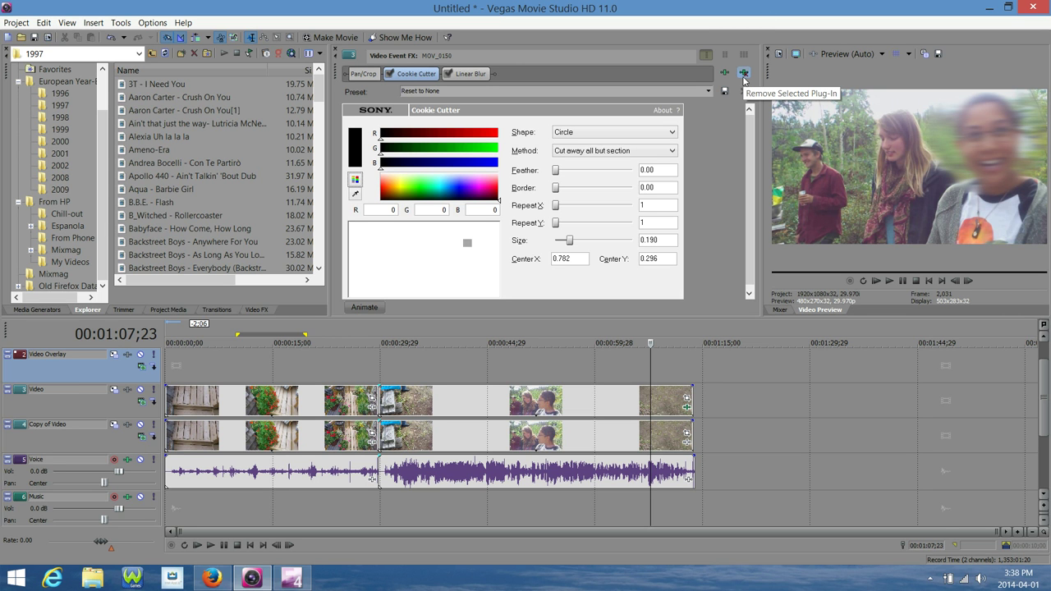
{"action": "left_click", "coordinate": [744, 74]}
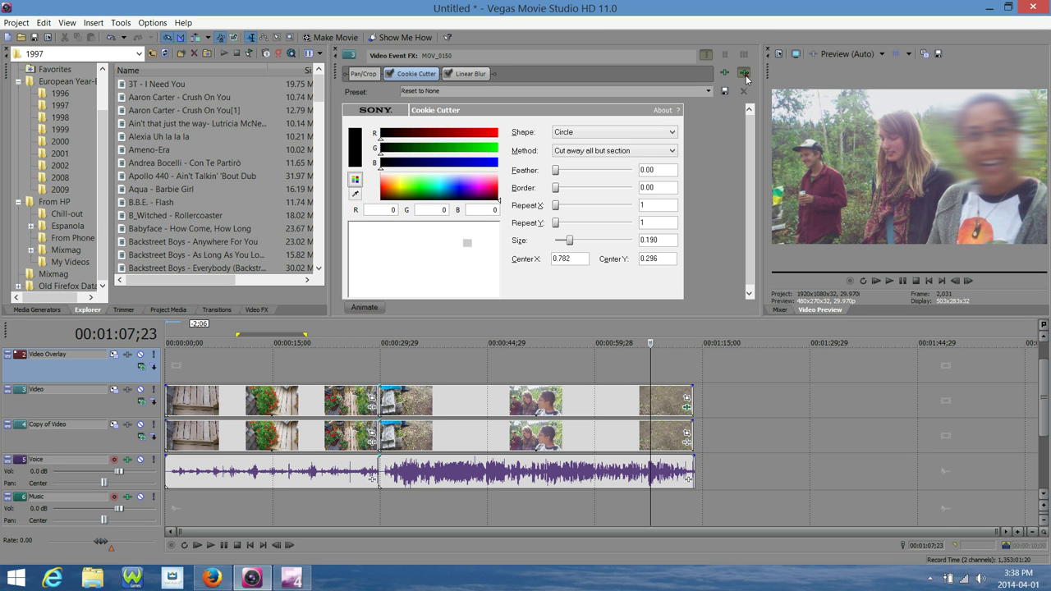
{"action": "left_click", "coordinate": [744, 74]}
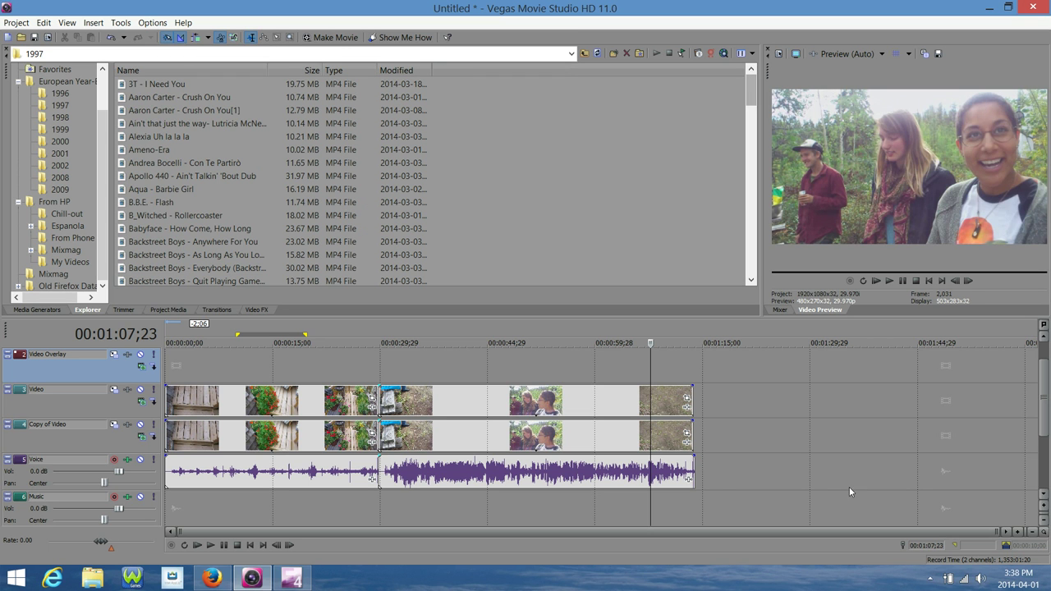
{"action": "left_click", "coordinate": [720, 372]}
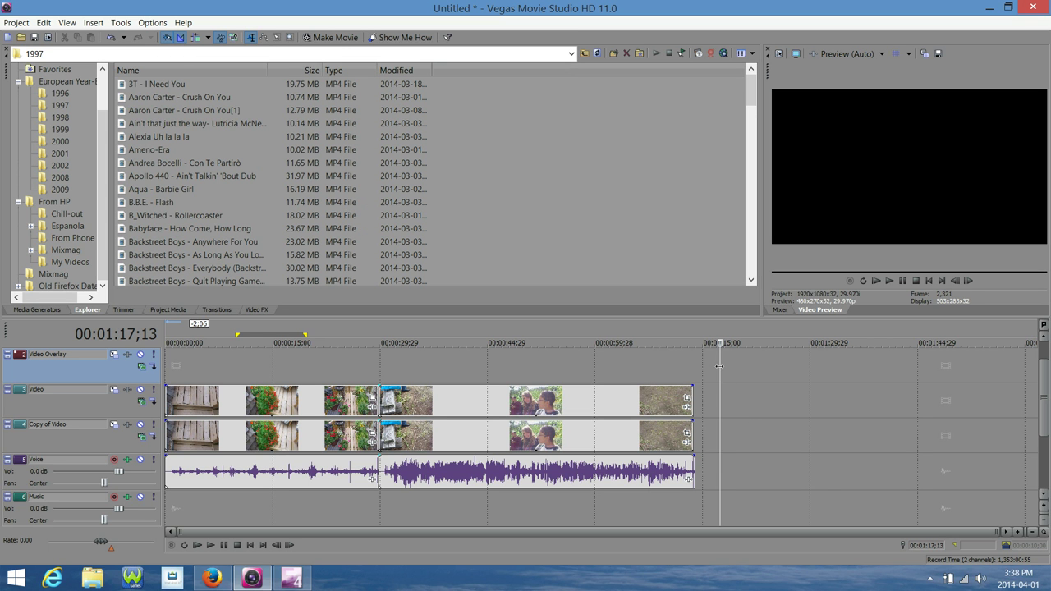
{"action": "left_click", "coordinate": [703, 372]}
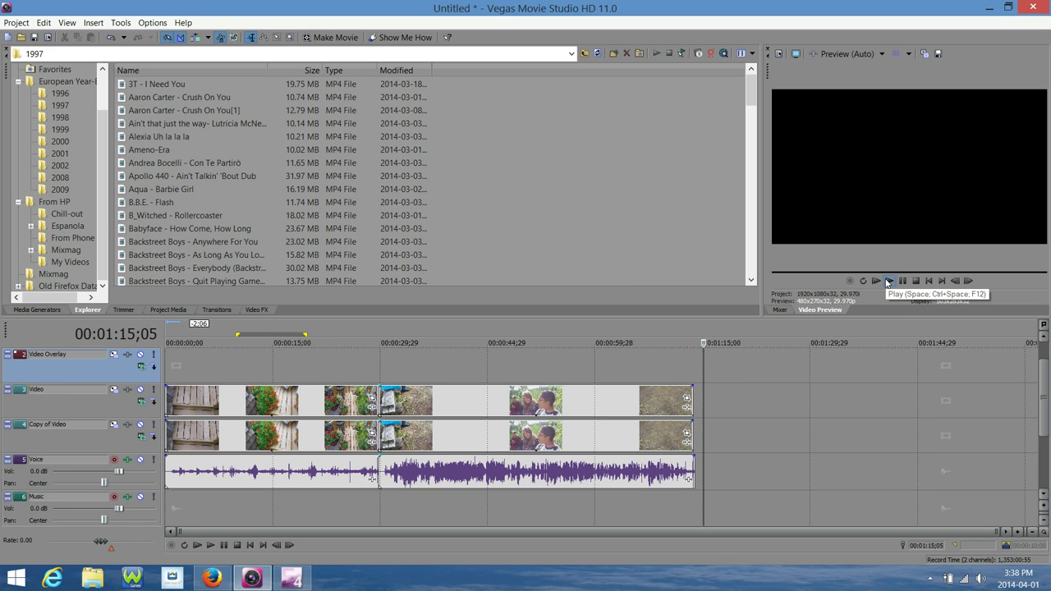
{"action": "left_click", "coordinate": [886, 284]}
{"action": "scroll", "coordinate": [844, 417], "scroll_direction": "up", "scroll_amount": 6}
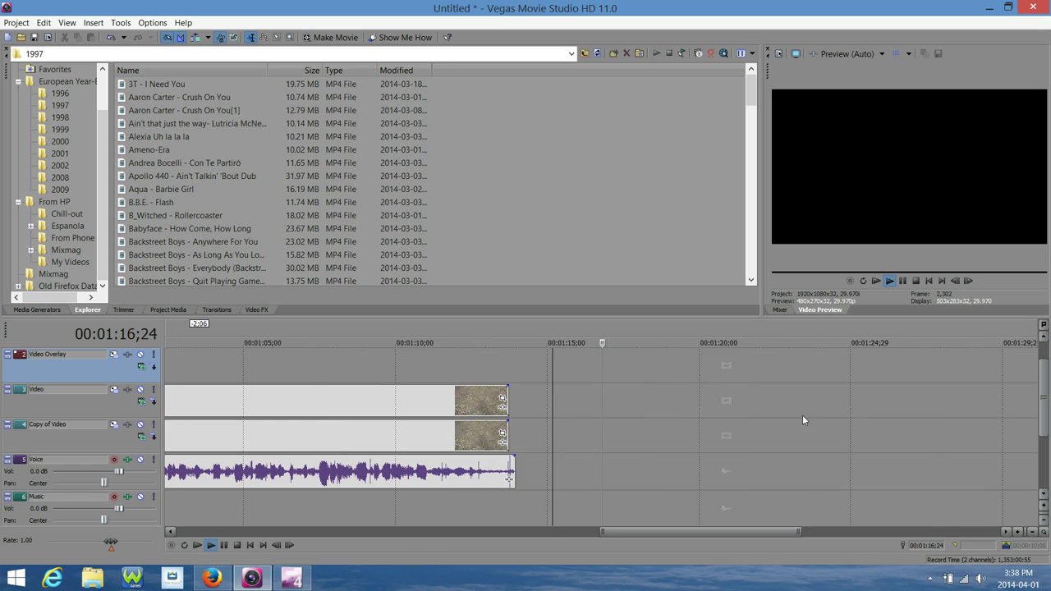
{"action": "scroll", "coordinate": [797, 422], "scroll_direction": "down", "scroll_amount": 5}
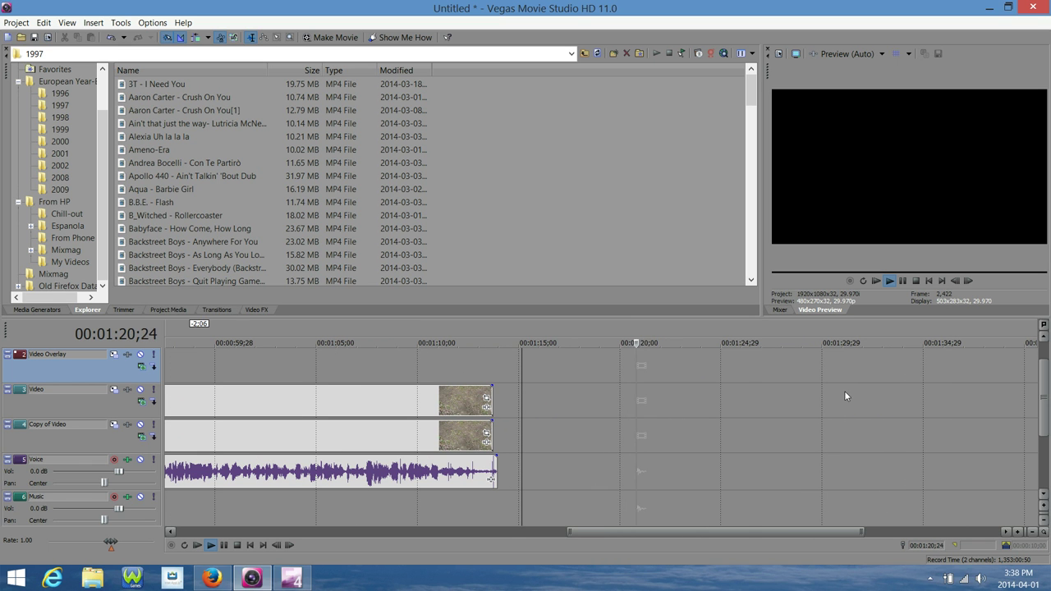
{"action": "left_click", "coordinate": [902, 280]}
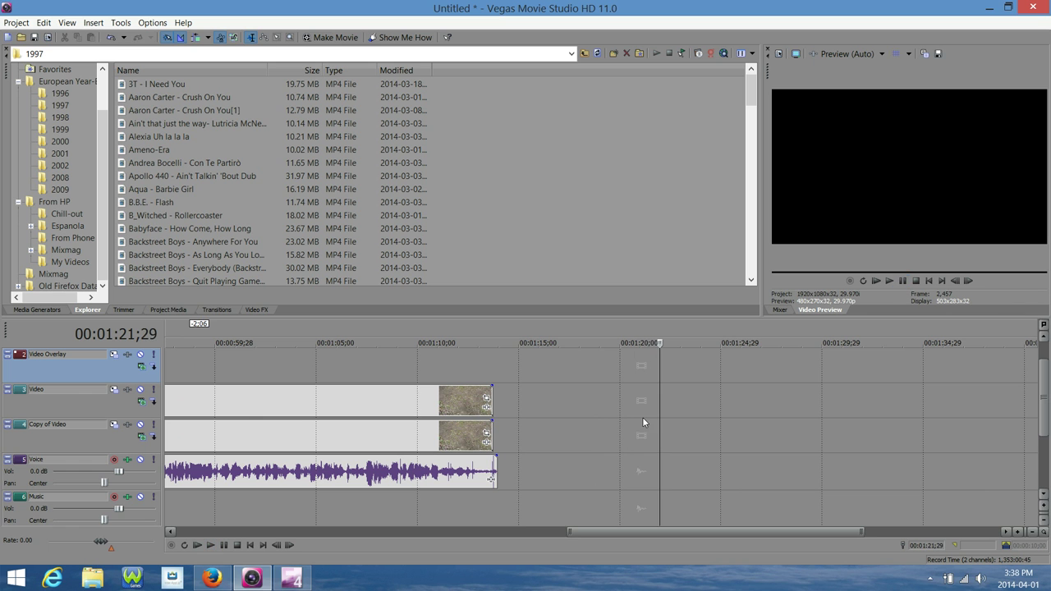
{"action": "left_click", "coordinate": [412, 364]}
{"action": "scroll", "coordinate": [419, 388], "scroll_direction": "down", "scroll_amount": 2}
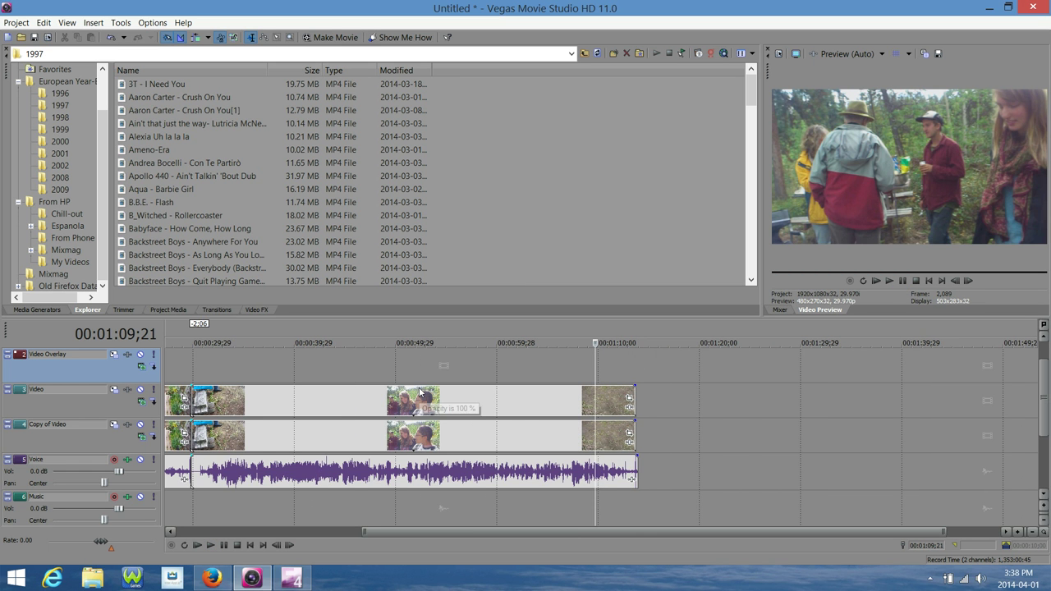
{"action": "scroll", "coordinate": [417, 402], "scroll_direction": "down", "scroll_amount": 2}
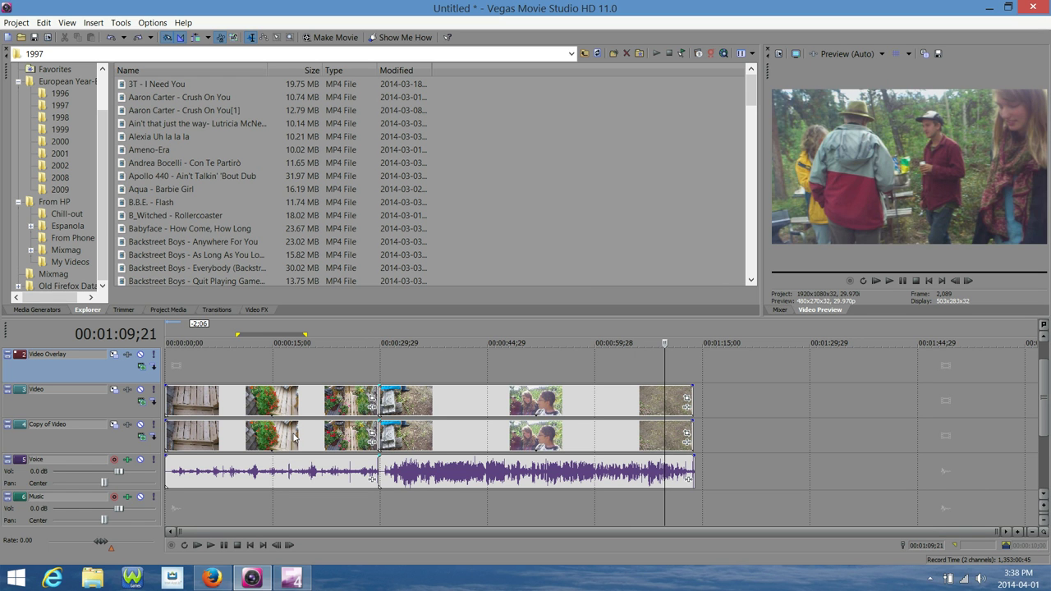
Delete the Copy of Video track and park the playhead at 00:00:08;07 in the garden clip.
{"action": "key", "text": "ctrl+z"}
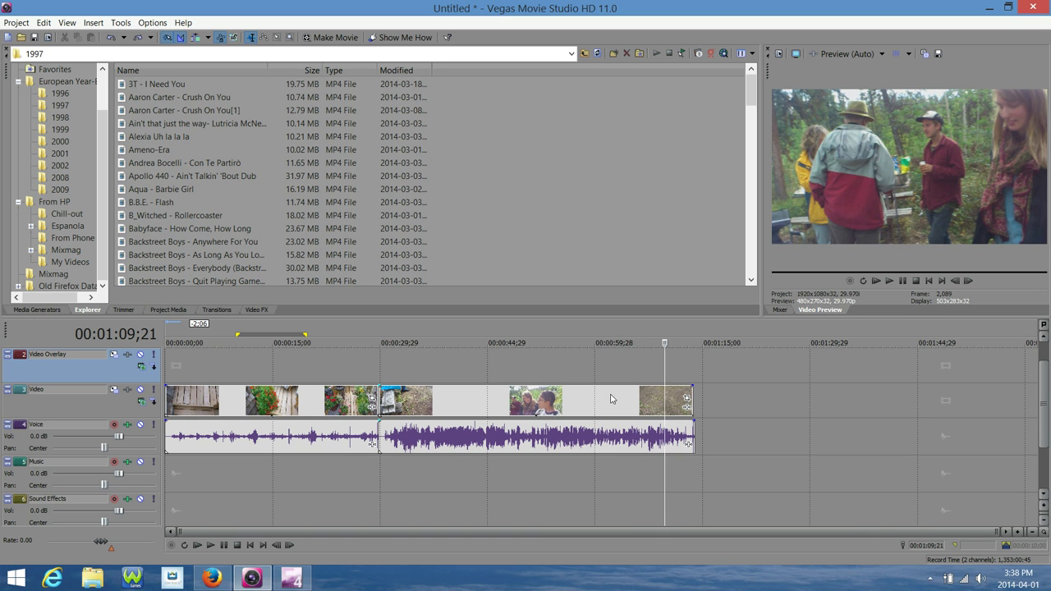
{"action": "left_click", "coordinate": [710, 383]}
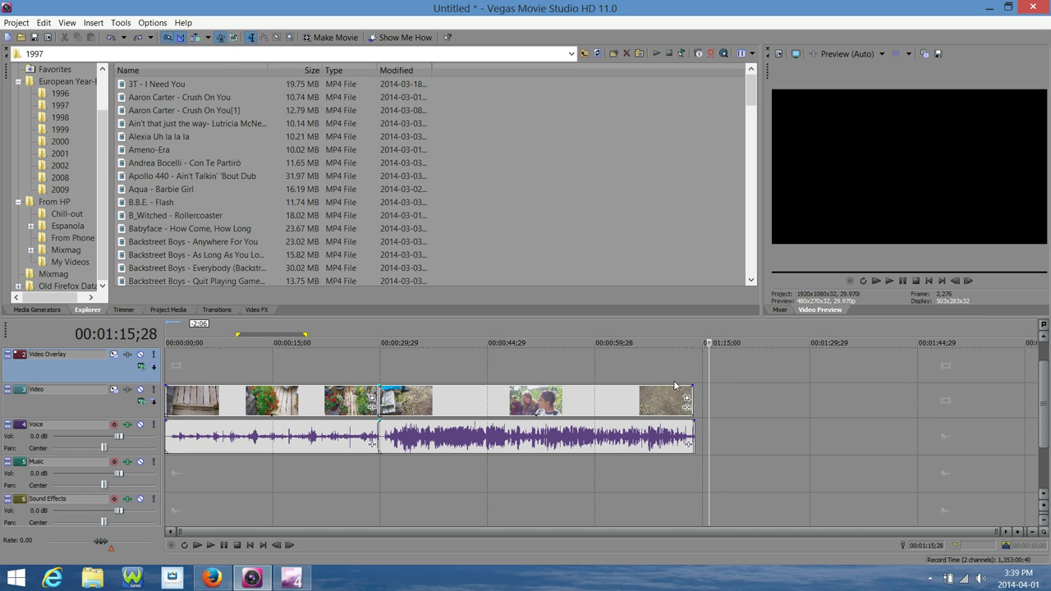
{"action": "left_click", "coordinate": [223, 366]}
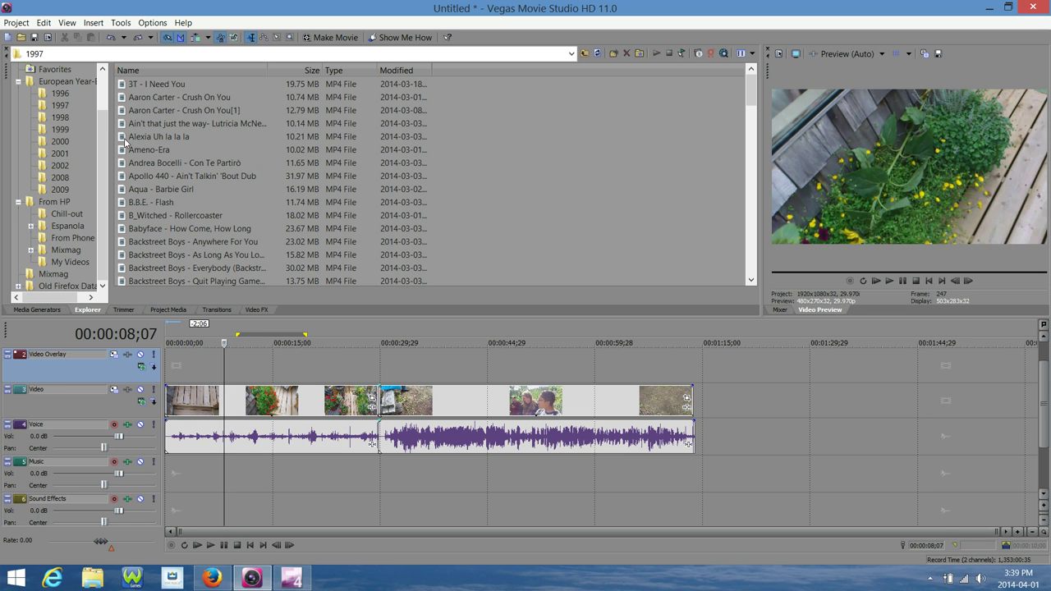
Place the (Default) Titles & Text preset on the Video Overlay track.
{"action": "left_click", "coordinate": [257, 310]}
{"action": "left_click", "coordinate": [217, 310]}
{"action": "left_click", "coordinate": [257, 310]}
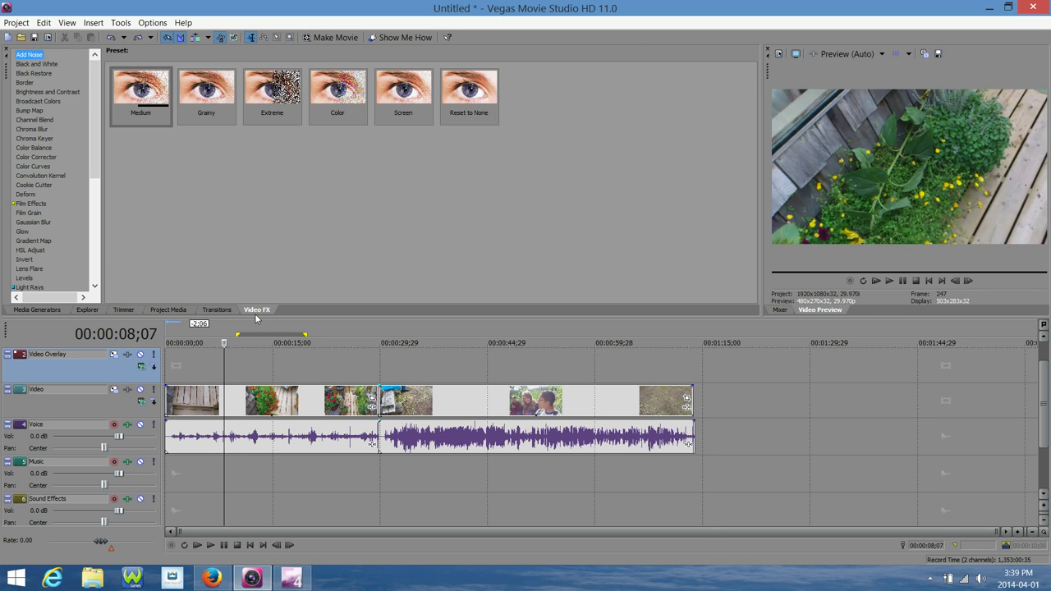
{"action": "left_click", "coordinate": [48, 313]}
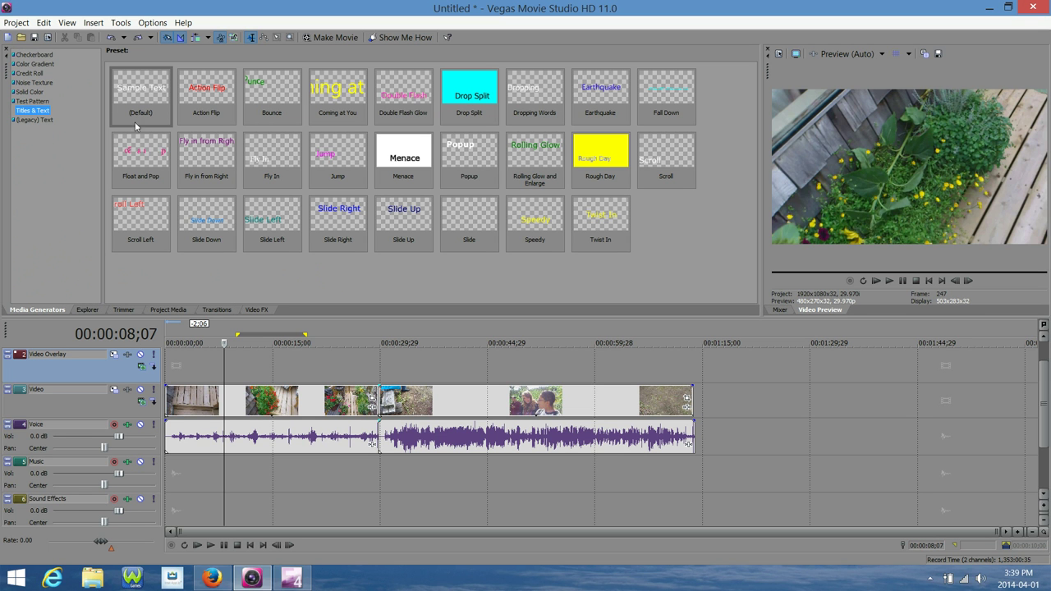
{"action": "left_click", "coordinate": [136, 96]}
{"action": "left_click_drag", "start_coordinate": [135, 96], "coordinate": [251, 376]}
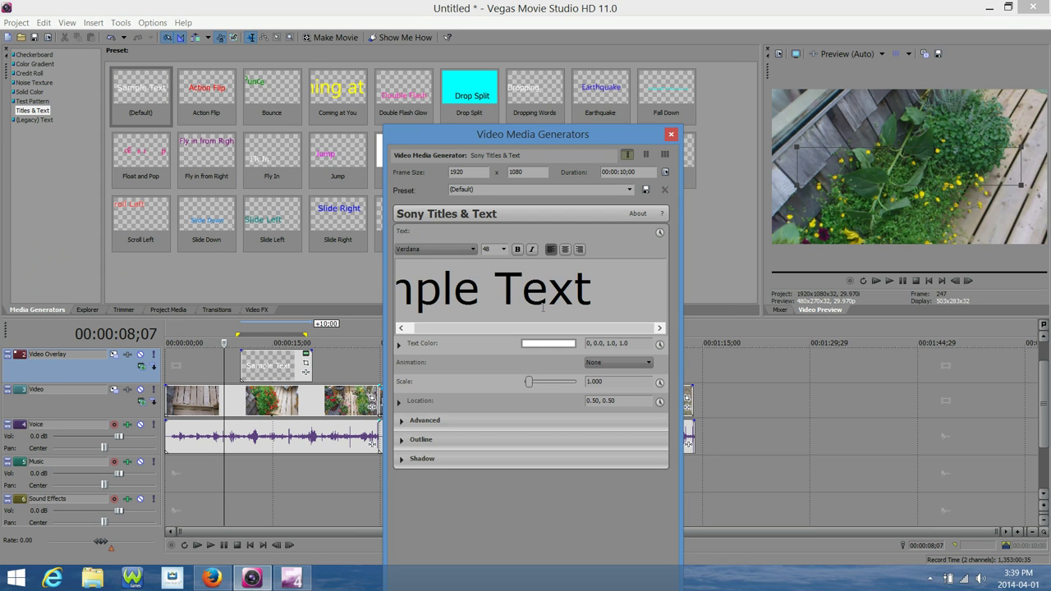
Replace Sample Text with 'be' in the Babylon5 Hollow font and preview the title.
{"action": "key", "text": "ctrl+a"}
{"action": "key", "text": "Delete"}
{"action": "type", "text": "be"}
{"action": "key", "text": "ctrl+a"}
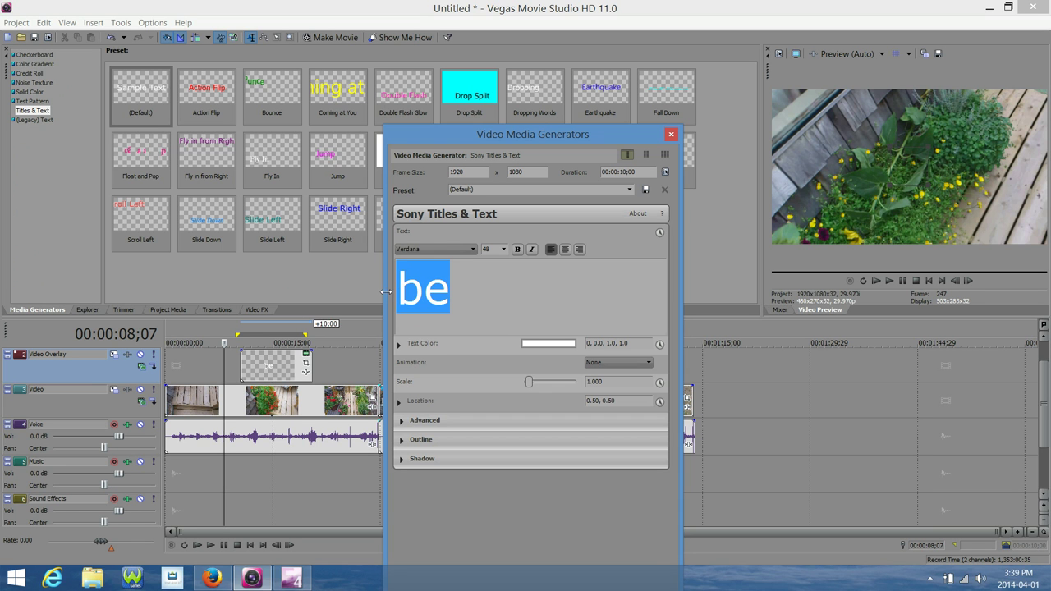
{"action": "left_click", "coordinate": [460, 249]}
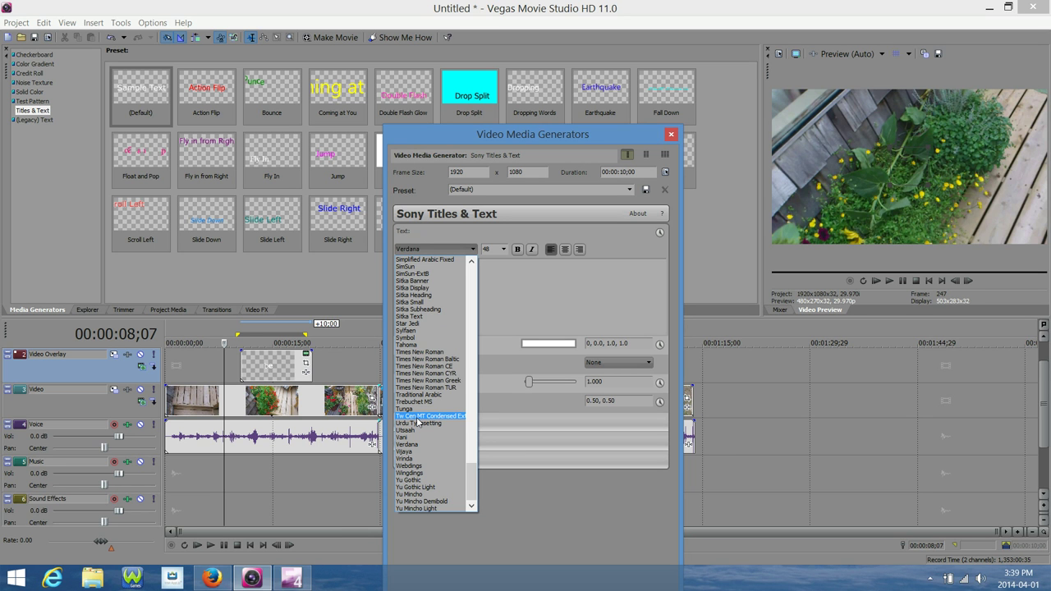
{"action": "left_click_drag", "start_coordinate": [471, 483], "coordinate": [488, 313]}
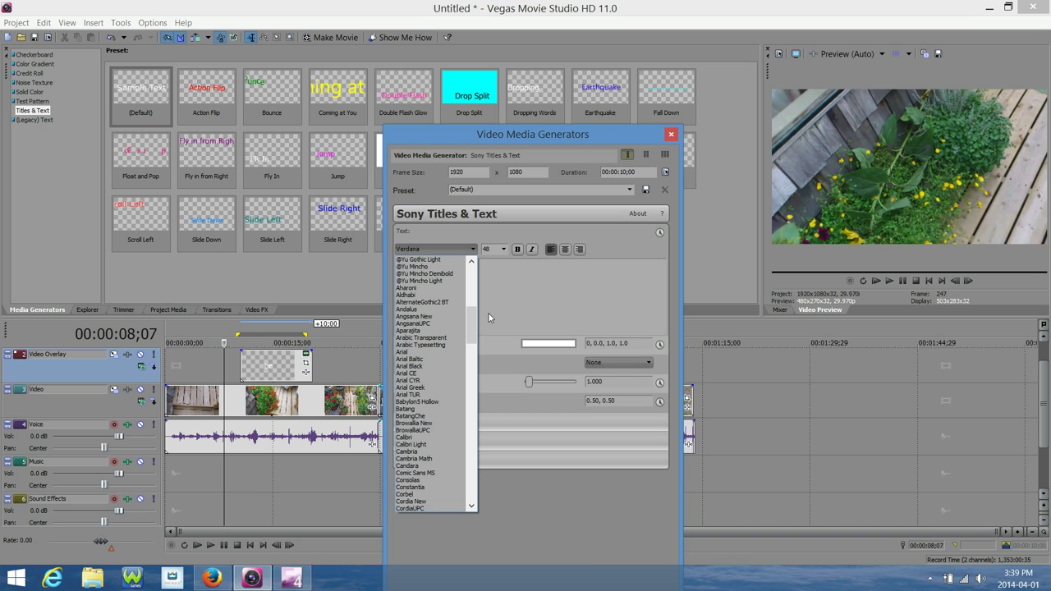
{"action": "left_click", "coordinate": [433, 401]}
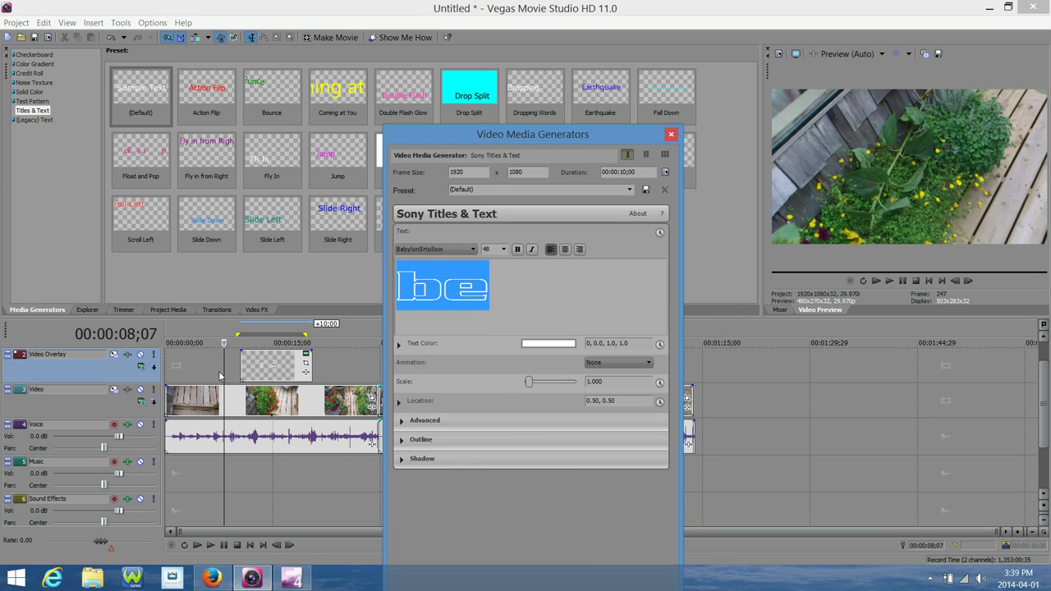
{"action": "left_click", "coordinate": [271, 374]}
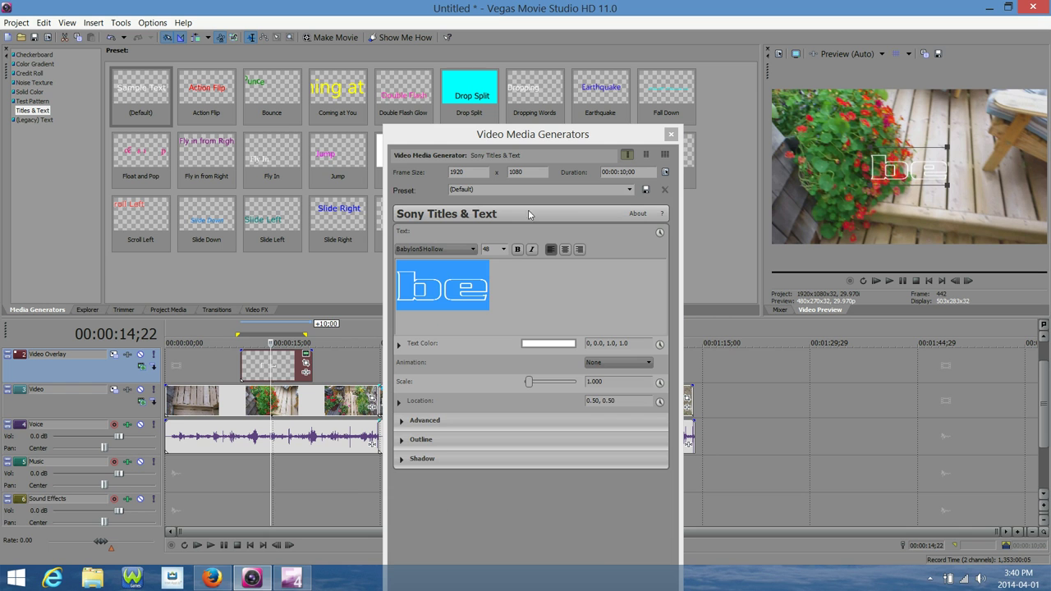
Close the title settings and delete the existing title event from Video Overlay.
{"action": "left_click", "coordinate": [671, 134]}
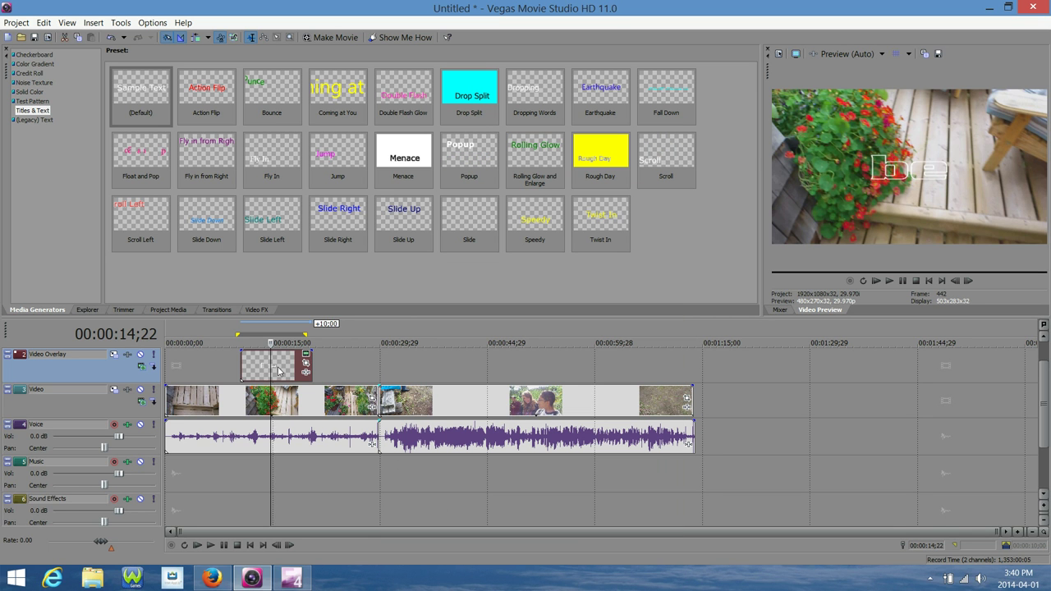
{"action": "left_click", "coordinate": [278, 366]}
{"action": "key", "text": "Delete"}
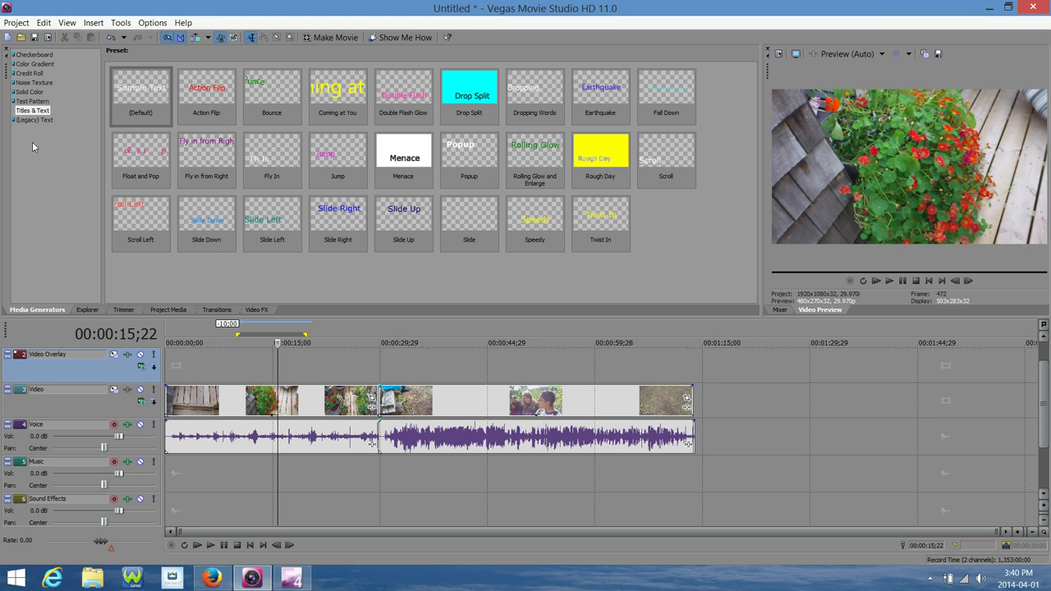
Add a new (Default) title on Video Overlay reading 'be' in Babylon5 Hollow.
{"action": "left_click_drag", "start_coordinate": [159, 107], "coordinate": [258, 368]}
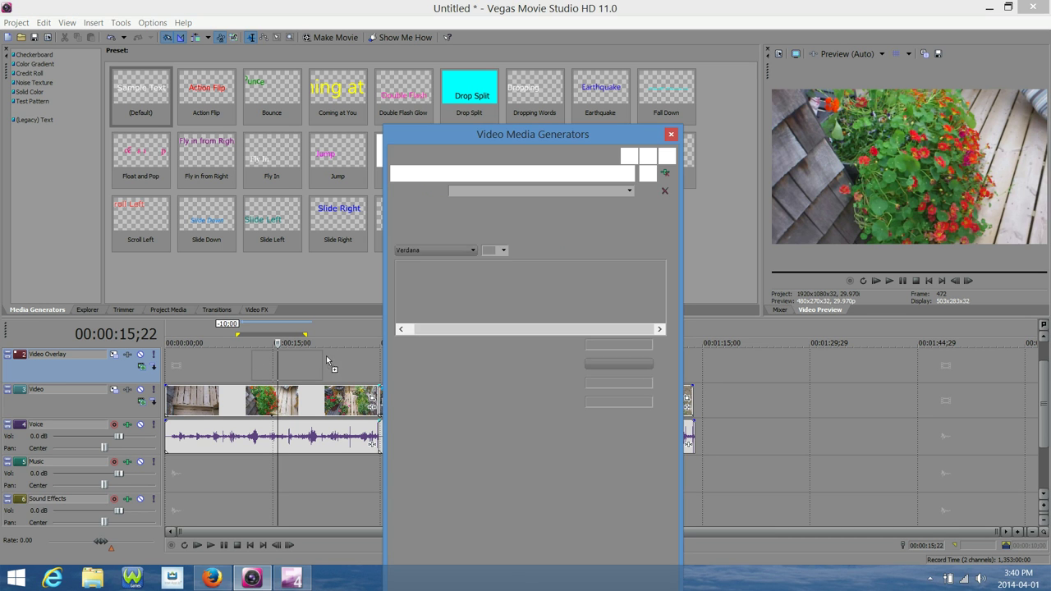
{"action": "key", "text": "BackSpace"}
{"action": "type", "text": "be"}
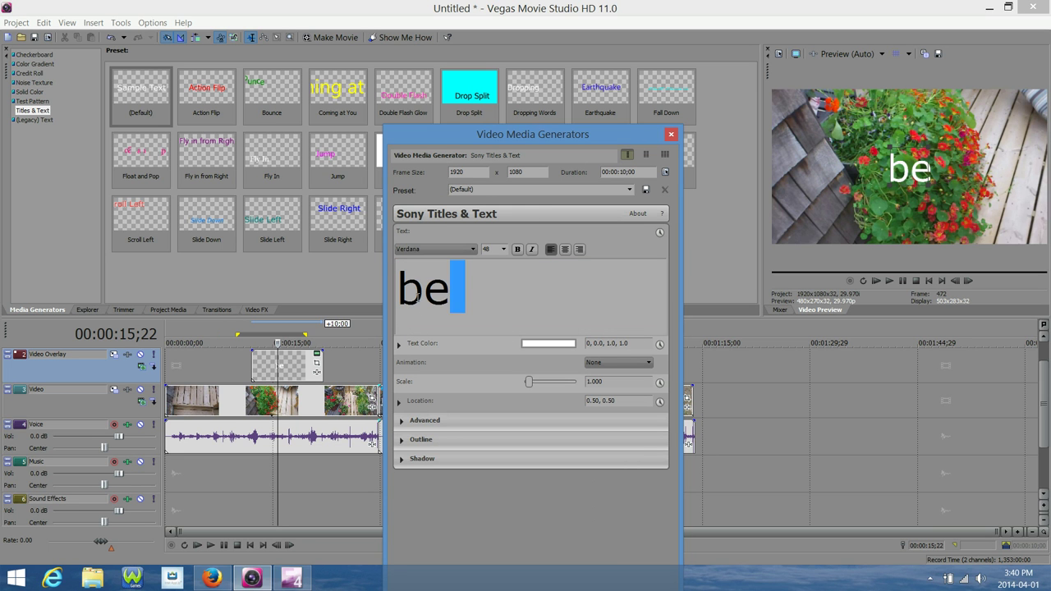
{"action": "double_click", "coordinate": [402, 299]}
{"action": "left_click", "coordinate": [629, 190]}
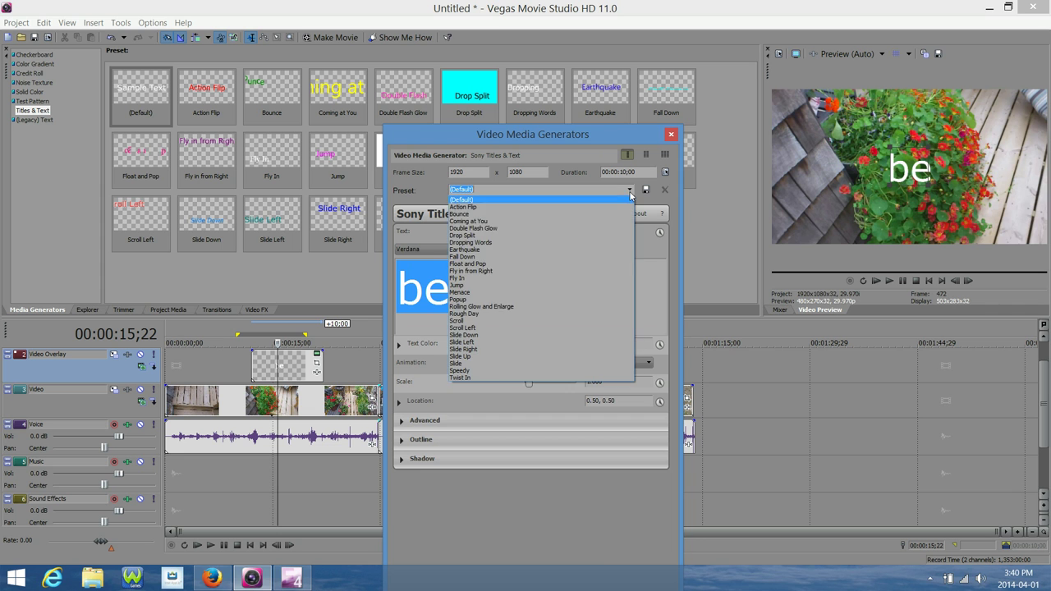
{"action": "left_click", "coordinate": [420, 187]}
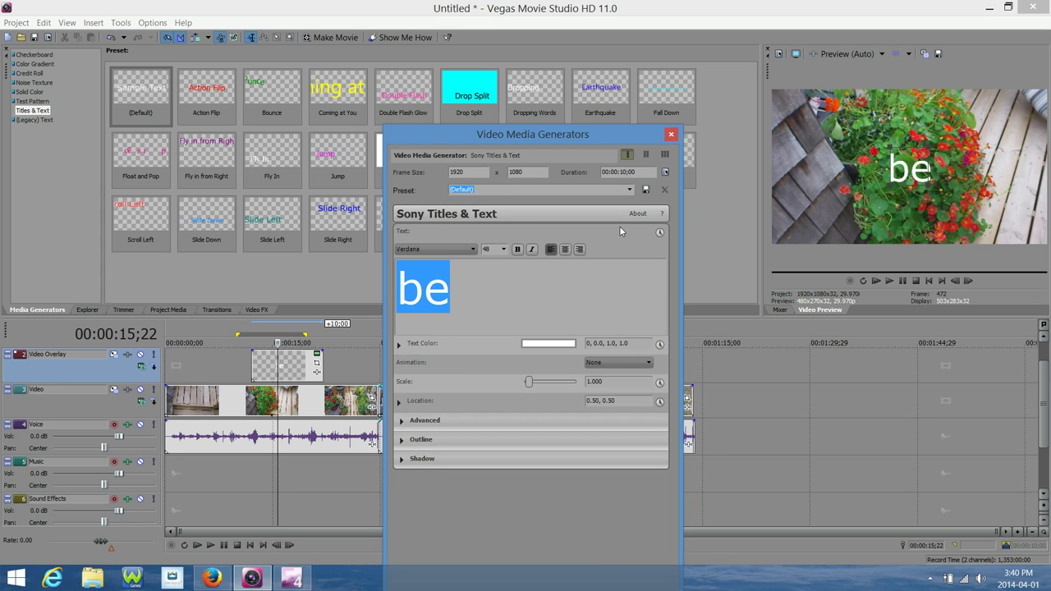
{"action": "left_click", "coordinate": [473, 249]}
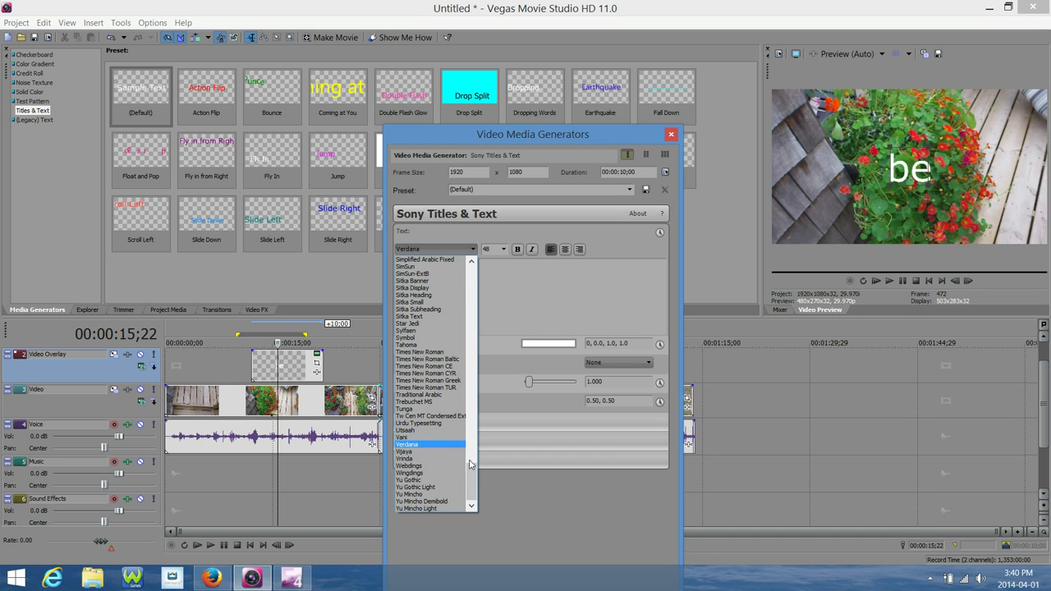
{"action": "left_click_drag", "start_coordinate": [472, 483], "coordinate": [478, 322]}
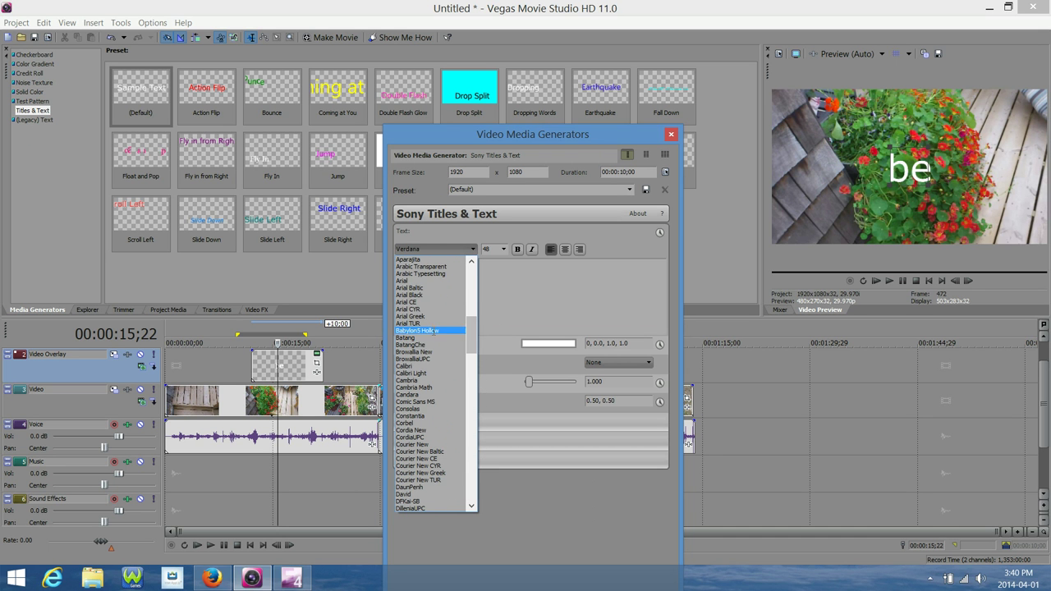
{"action": "left_click", "coordinate": [455, 331]}
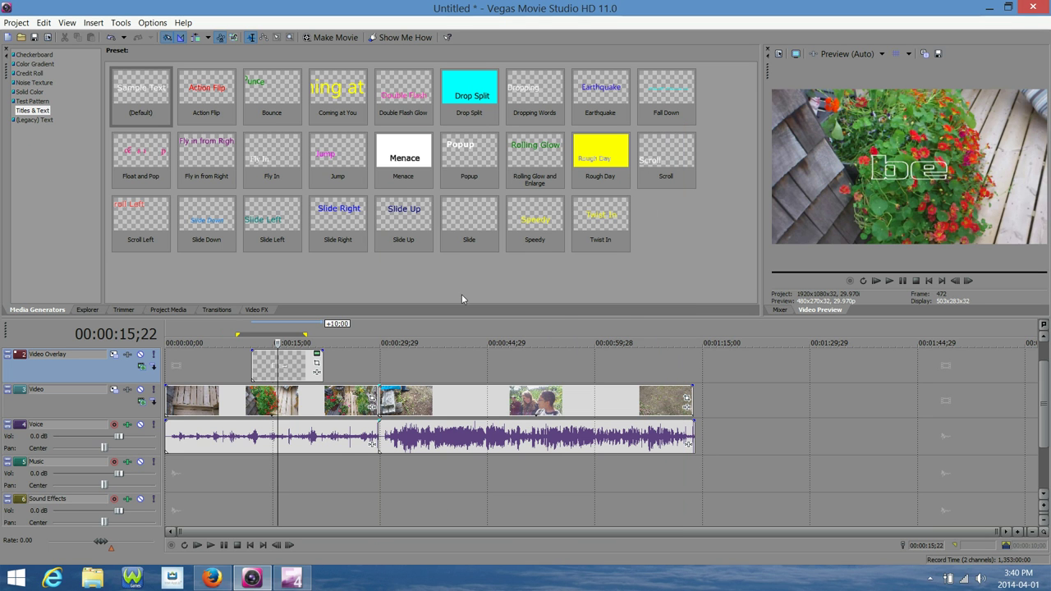
Close the generator, select the 'be' title at 00:00:16;10 and reopen its Titles & Text settings.
{"action": "left_click", "coordinate": [672, 136]}
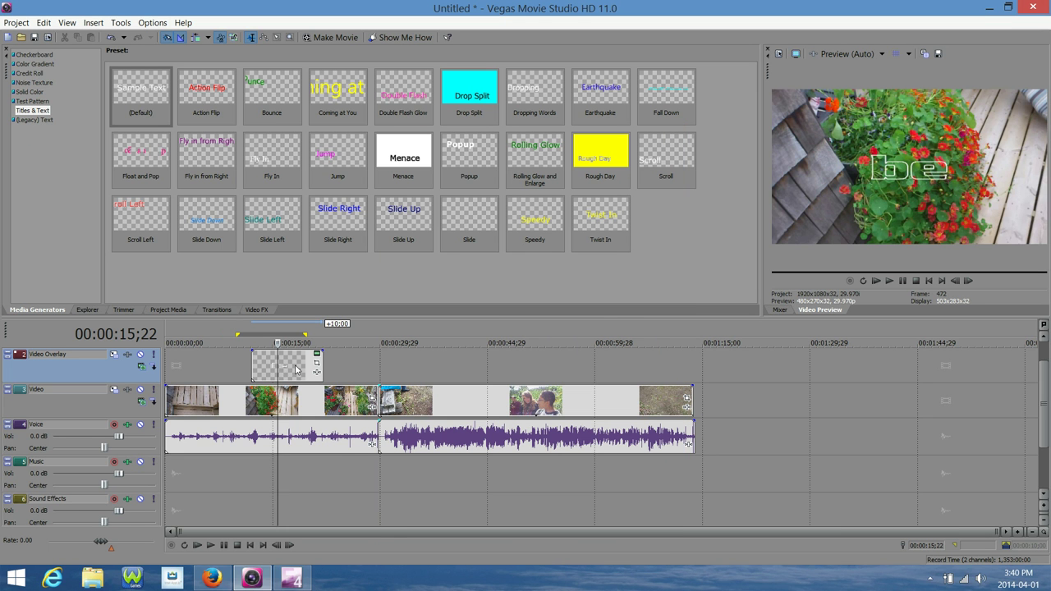
{"action": "left_click", "coordinate": [296, 366]}
{"action": "left_click", "coordinate": [282, 369]}
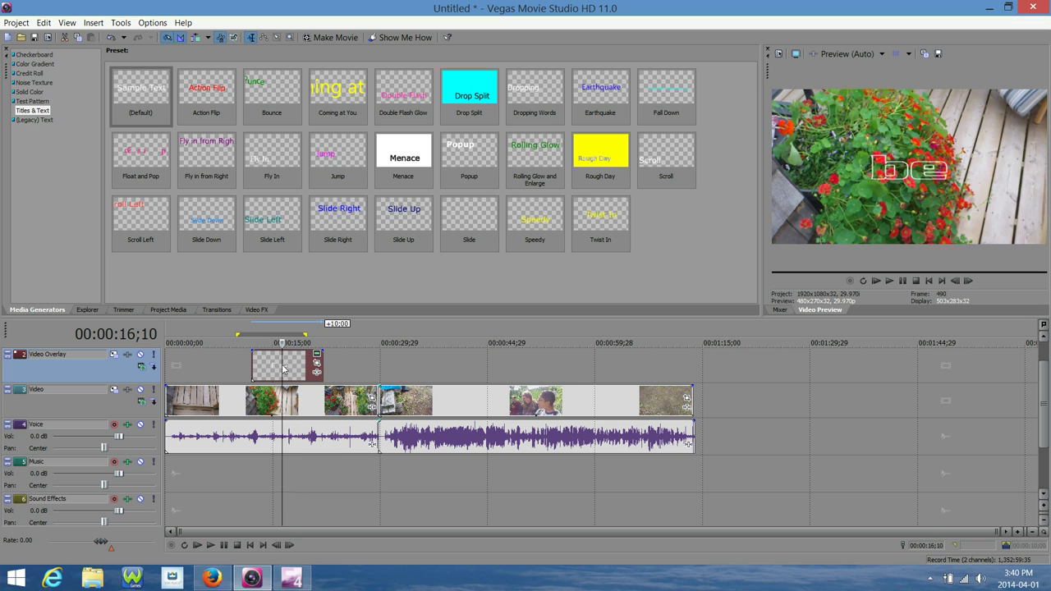
{"action": "left_click", "coordinate": [318, 359]}
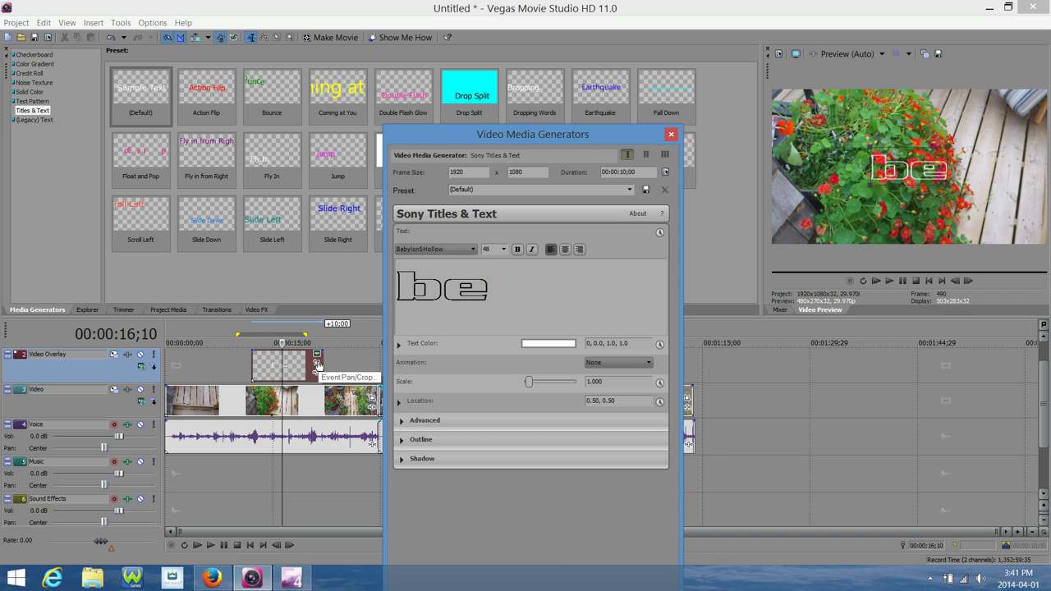
Close the Video Media Generators window for the 'be' title.
{"action": "left_click", "coordinate": [671, 134]}
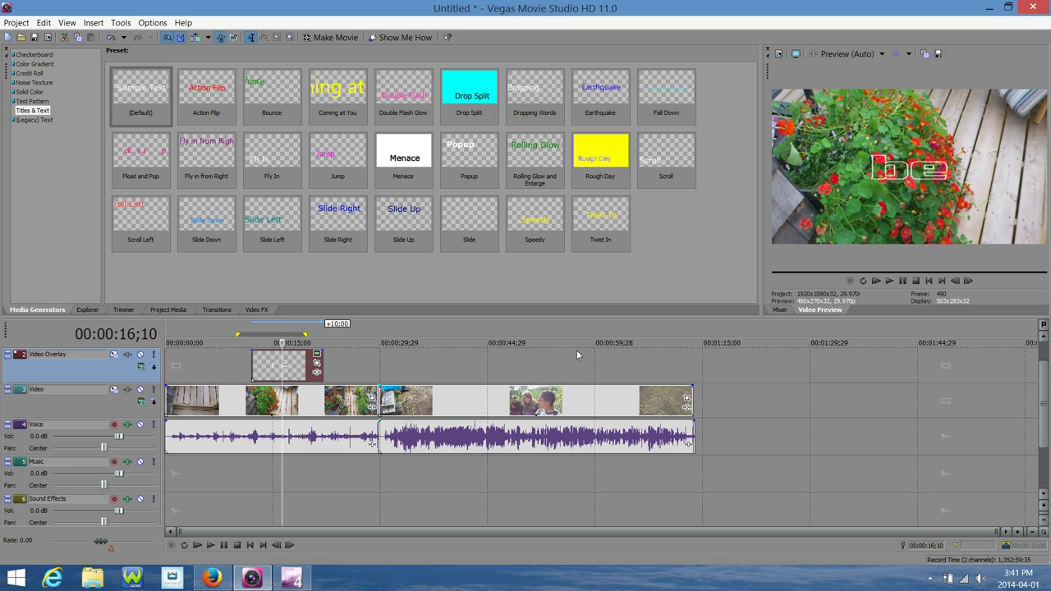
Move the playhead to the project end at 00:01:13;28 and show the taskbar's hidden icons.
{"action": "left_click", "coordinate": [691, 370]}
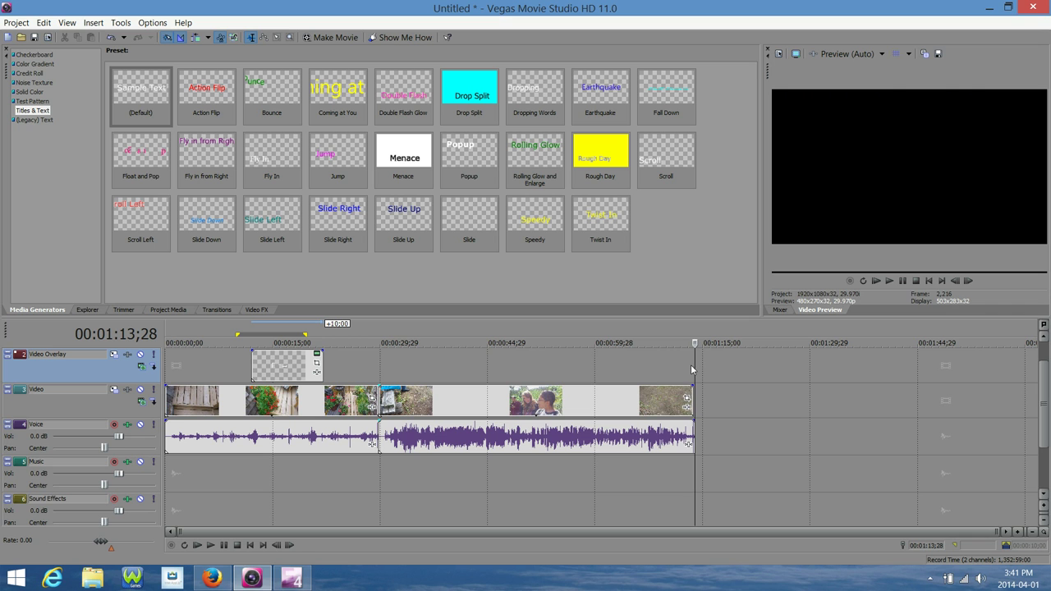
{"action": "left_click", "coordinate": [926, 581]}
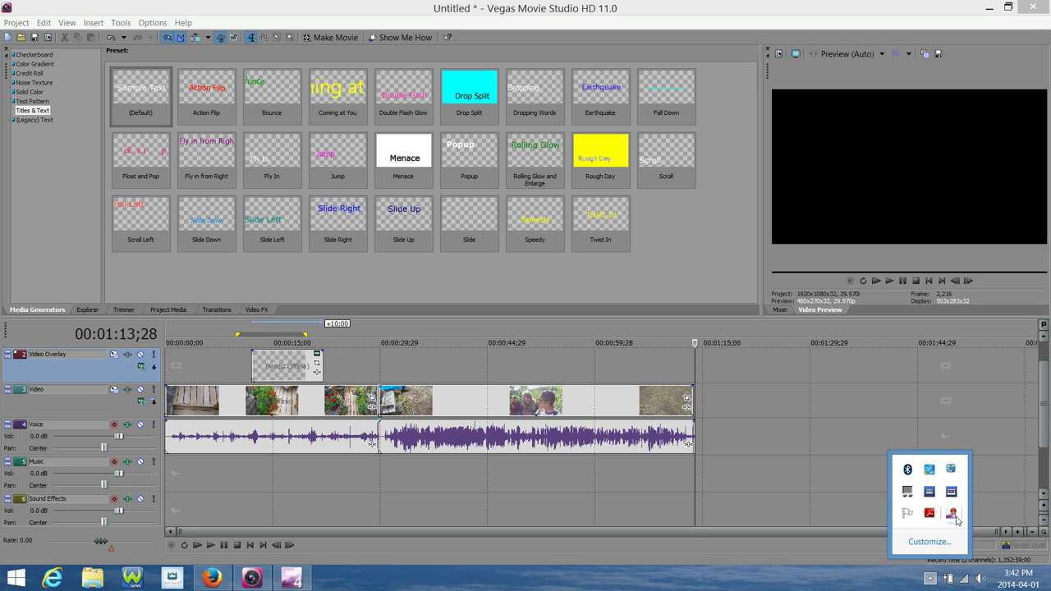